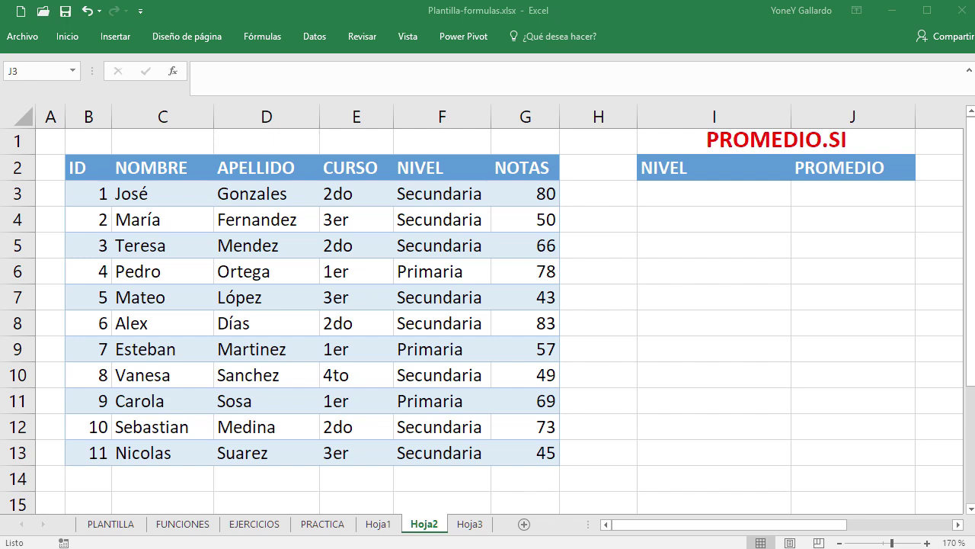
# Select the NOTAS grades in G3:G14
pyautogui.click(539, 196)
pyautogui.moveTo(540, 197); pyautogui.dragTo(527, 482)
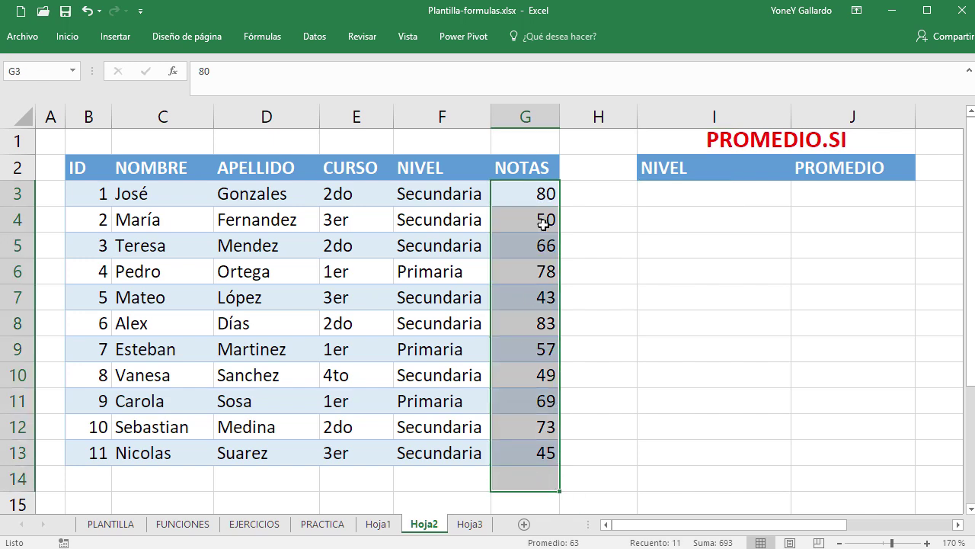
pyautogui.click(667, 255)
pyautogui.moveTo(535, 192); pyautogui.dragTo(536, 497)
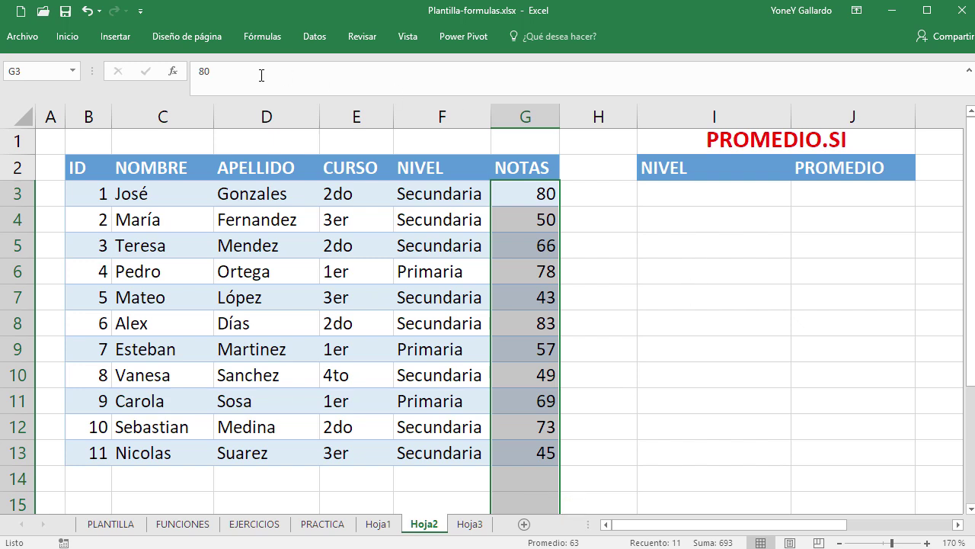
# Use AutoSuma's Promedio to put the grades average, 63, in G15
pyautogui.click(68, 37)
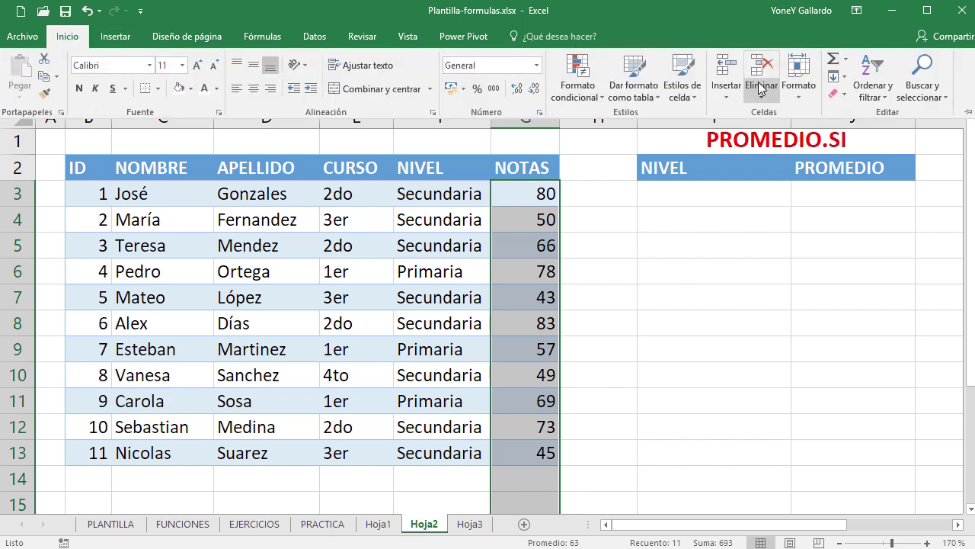
pyautogui.click(846, 62)
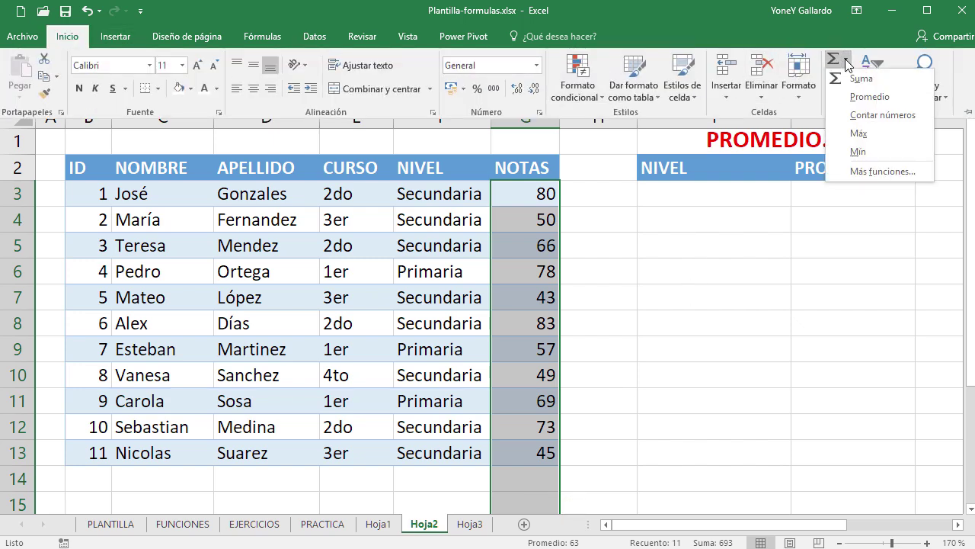
pyautogui.click(889, 99)
pyautogui.click(546, 499)
pyautogui.click(545, 498)
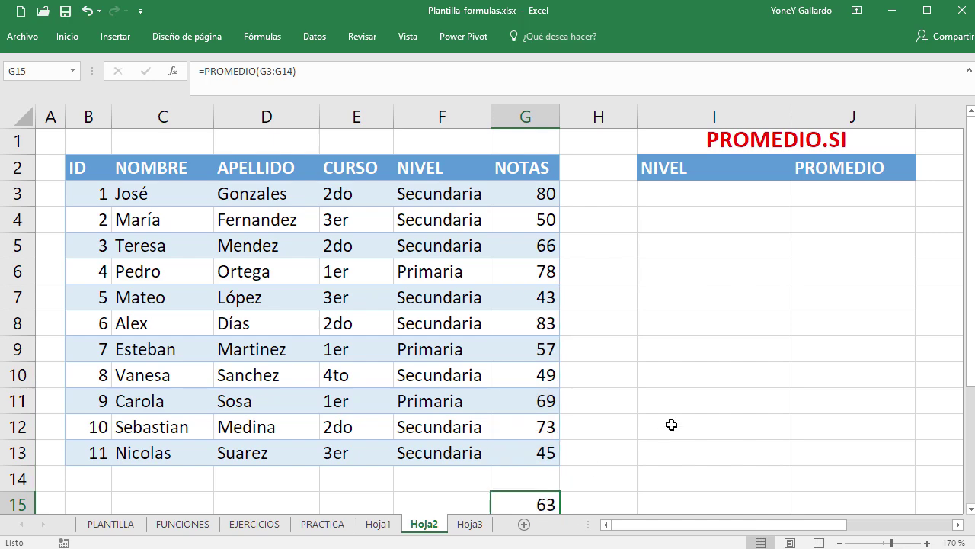
pyautogui.scroll(-2, 634, 415)
pyautogui.scroll(2, 552, 358)
# Review the Primaria entries in F6 and F9 and their grades 78 and 57
pyautogui.click(436, 275)
pyautogui.click(432, 352)
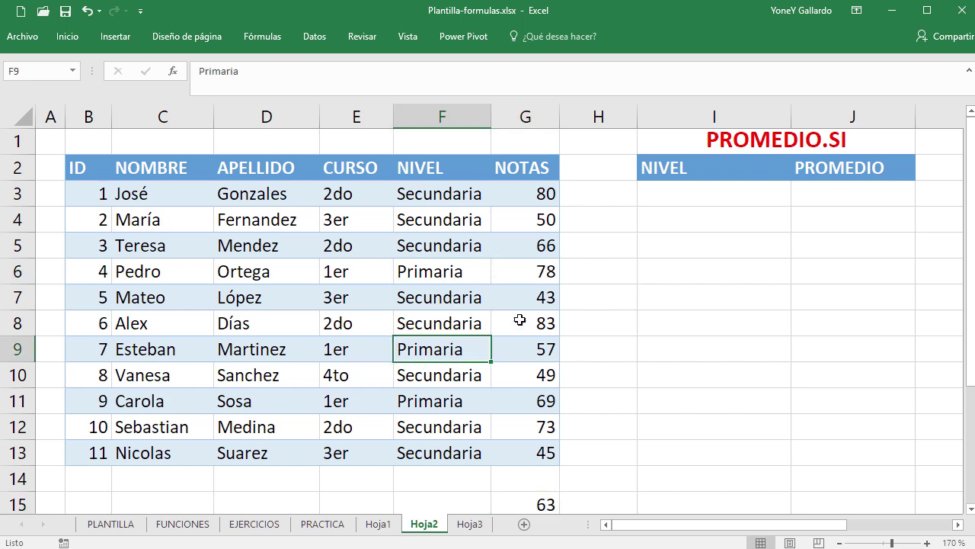
pyautogui.click(545, 272)
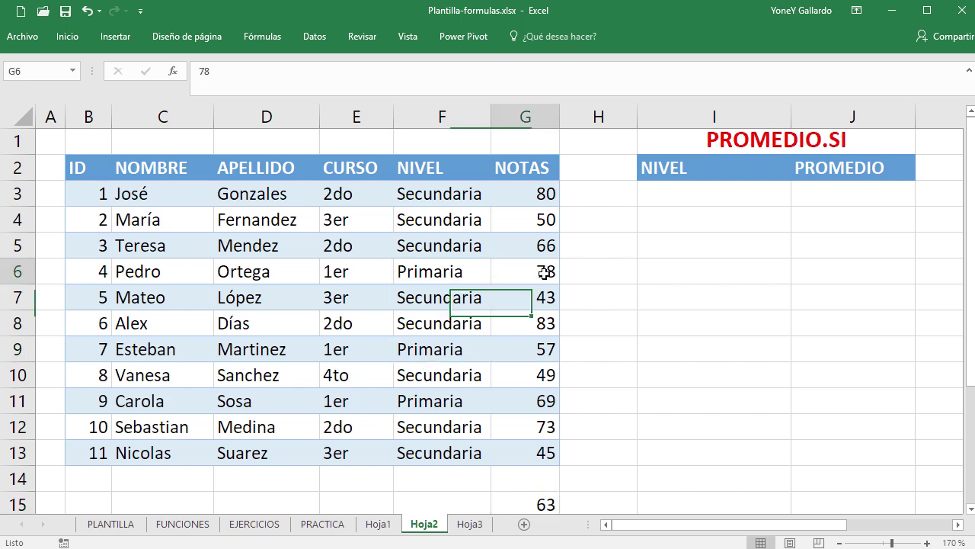
pyautogui.click(539, 351)
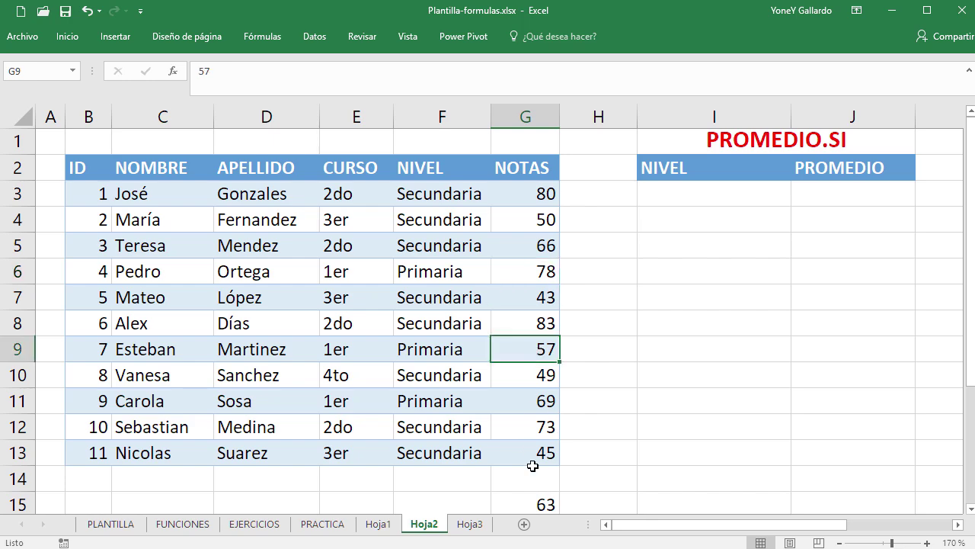
# Delete the 63 average from G15 and move up to G14
pyautogui.click(538, 498)
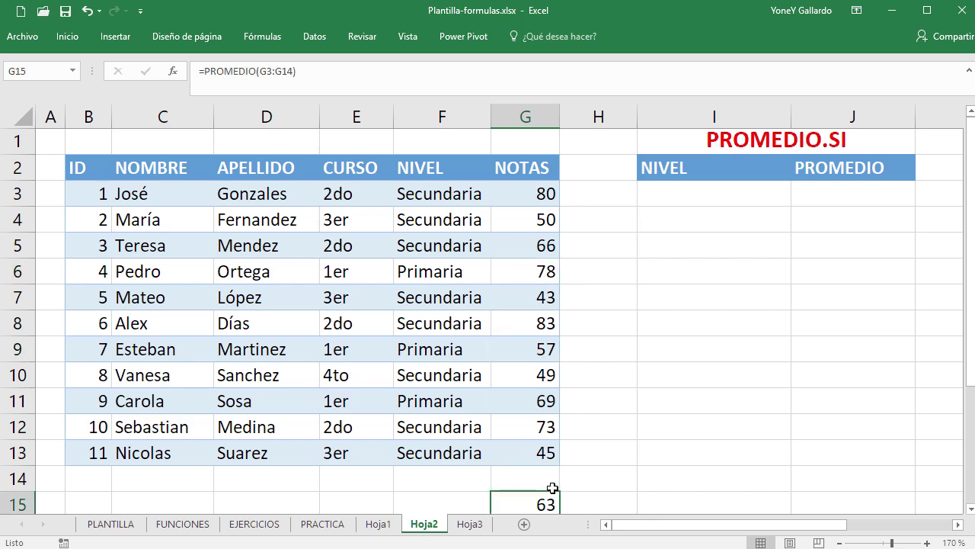
pyautogui.press('Delete')
pyautogui.scroll(-2, 551, 488)
pyautogui.scroll(2, 529, 373)
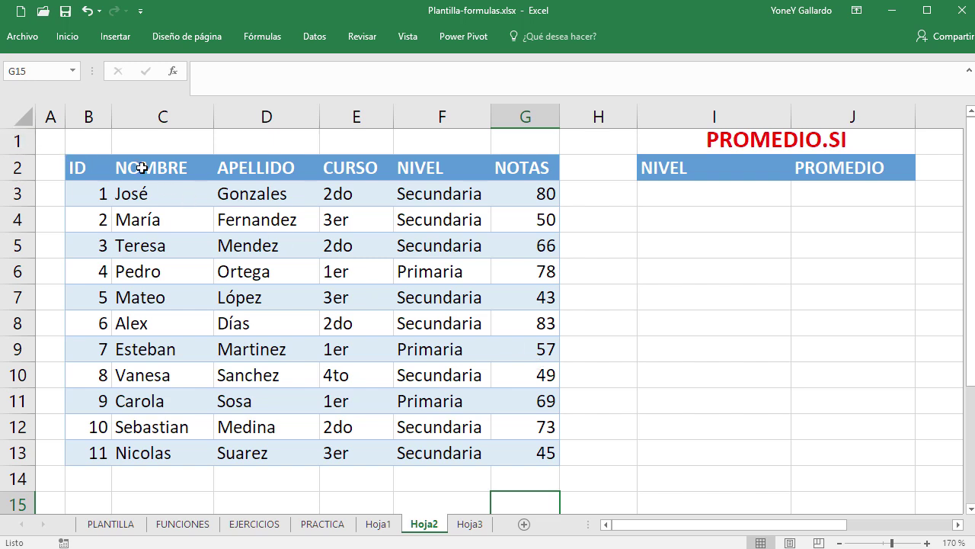
pyautogui.press('Up')
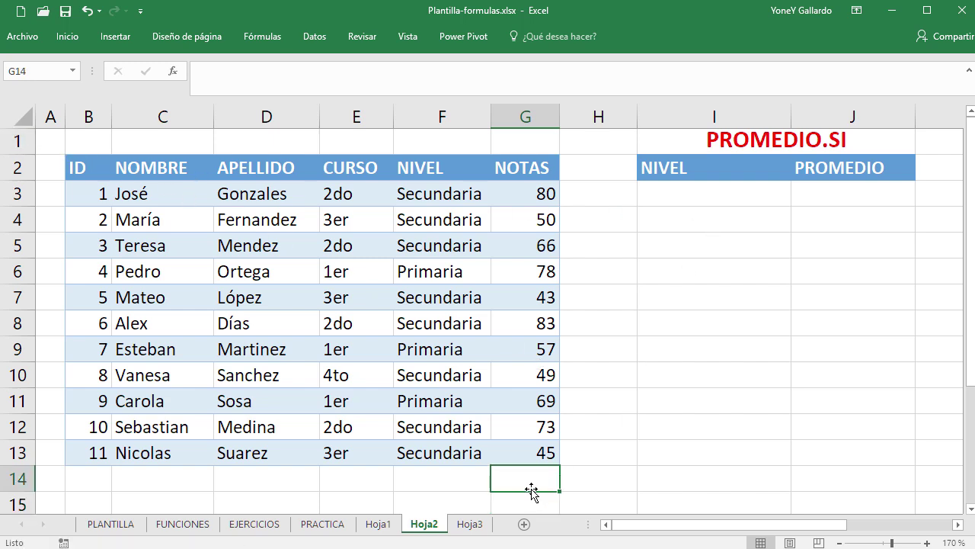
# Enter =PROMEDIO(G6;G9;G11) in G14 to average the Primaria grades, giving 68
pyautogui.write('=')
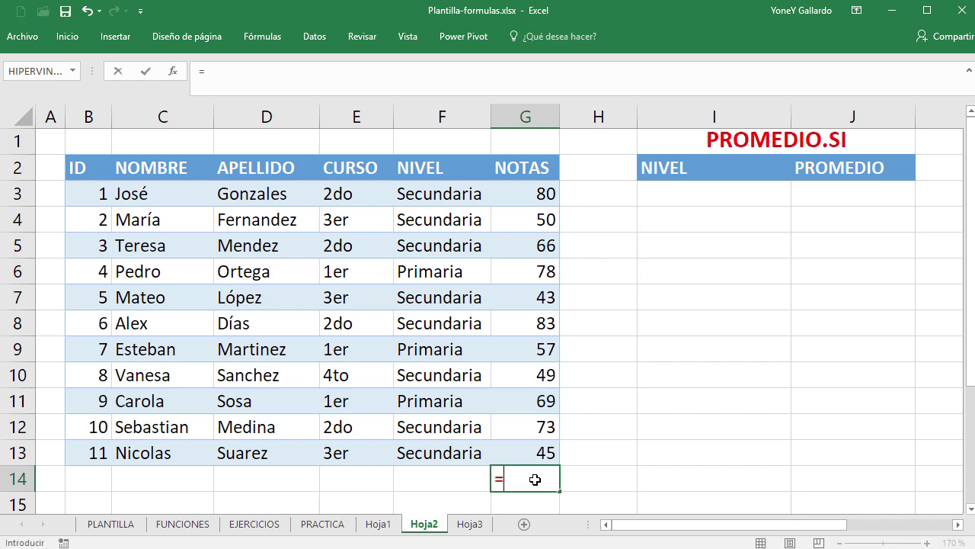
pyautogui.write('pro')
pyautogui.press('BackSpace')
pyautogui.press('BackSpace')
pyautogui.press('BackSpace')
pyautogui.write('PROMEDIO')
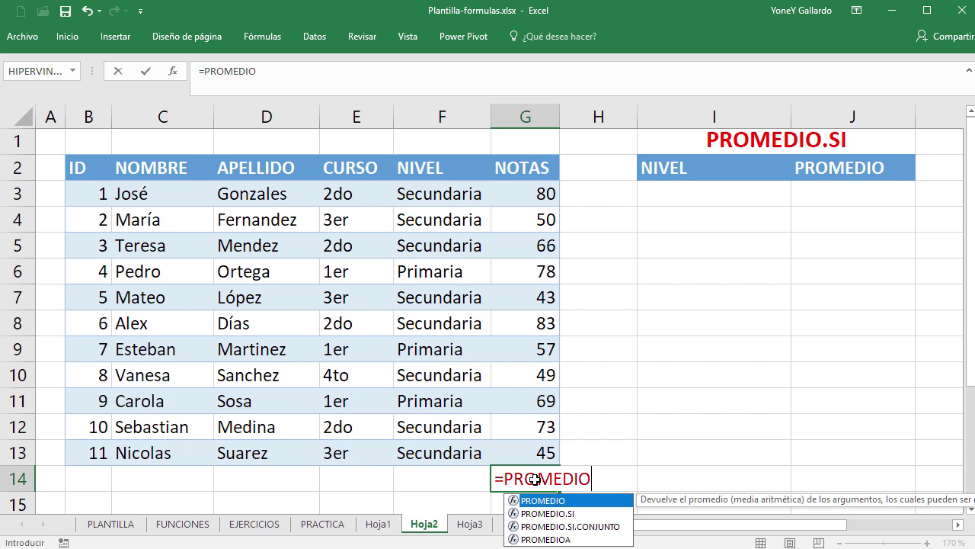
pyautogui.doubleClick(543, 501)
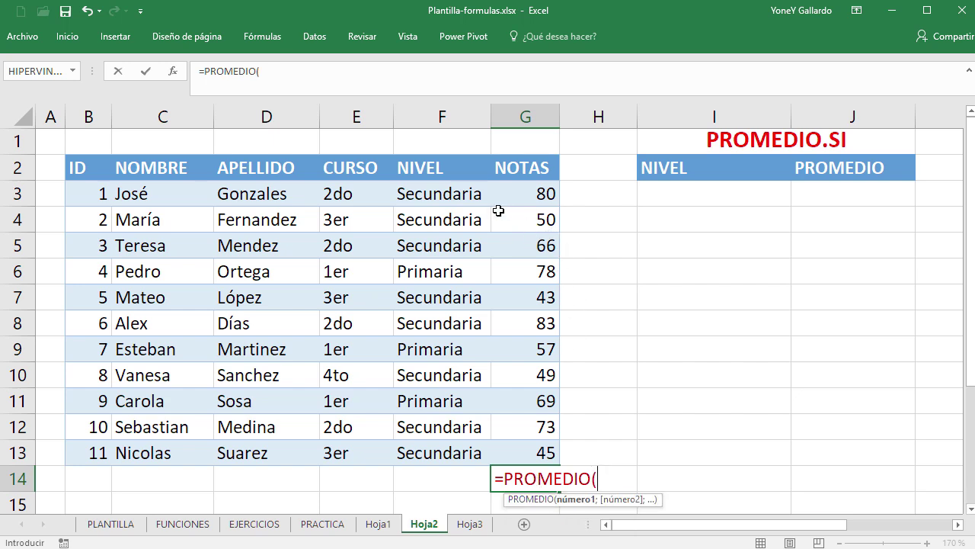
pyautogui.click(544, 275)
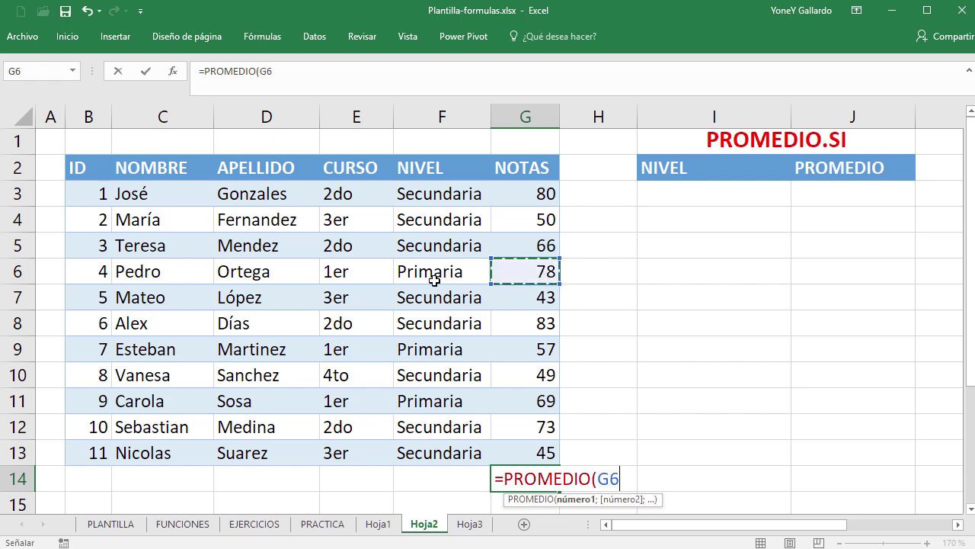
pyautogui.keyDown('ctrl'); pyautogui.click(537, 348); pyautogui.keyUp('ctrl')
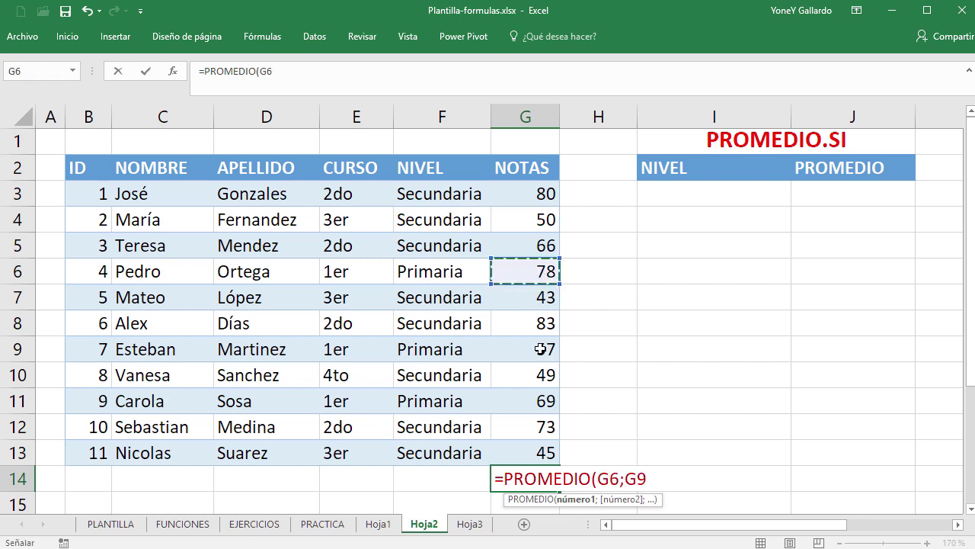
pyautogui.keyDown('ctrl'); pyautogui.click(520, 398); pyautogui.keyUp('ctrl')
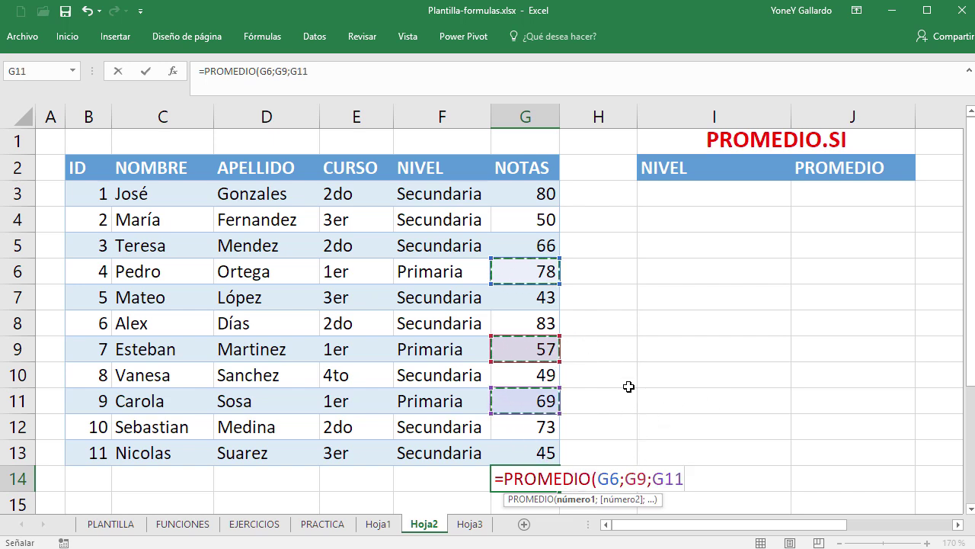
pyautogui.press('Return')
# Review the 68 formula in G14, then delete it
pyautogui.click(540, 454)
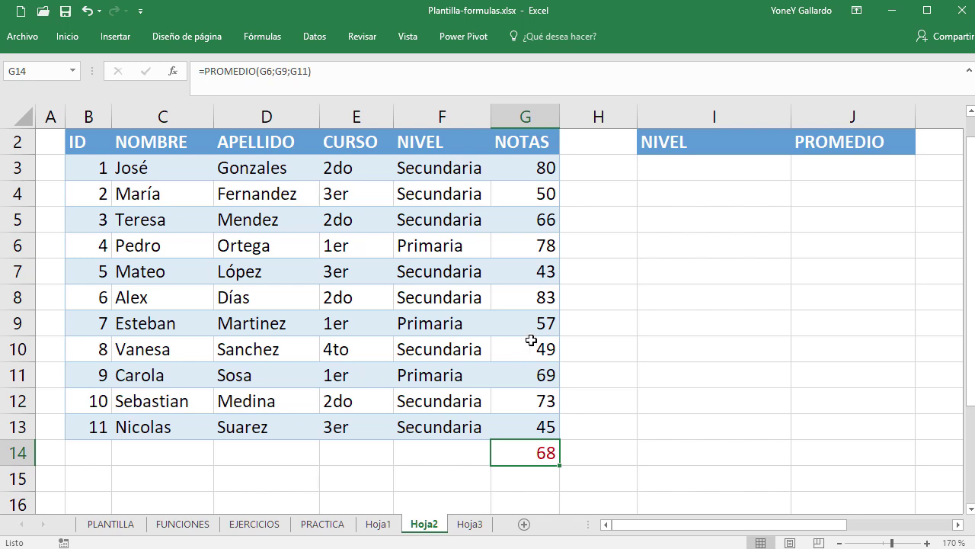
pyautogui.scroll(1, 531, 340)
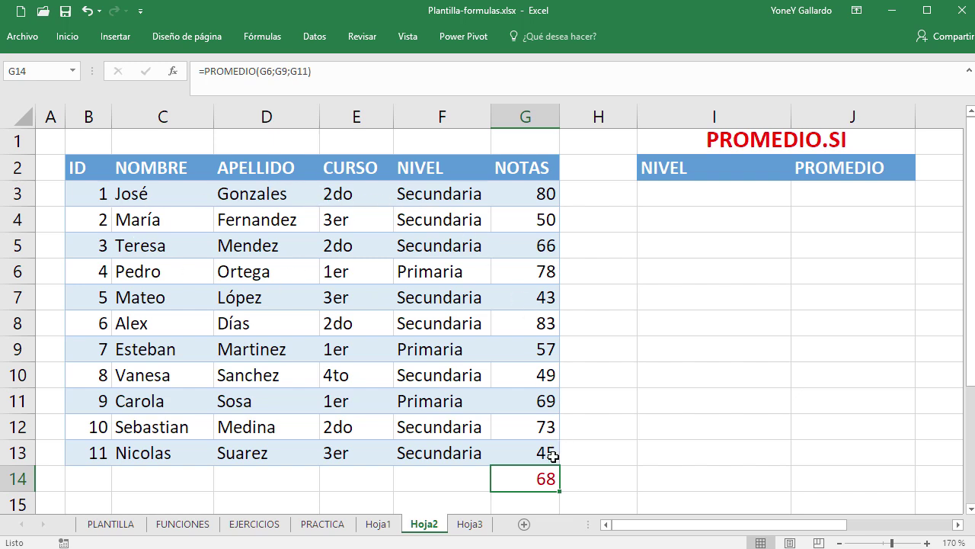
pyautogui.press('Delete')
# In J3, start =PROMEDIO.SI( with the NIVEL cells F3:F13 as its range
pyautogui.click(812, 189)
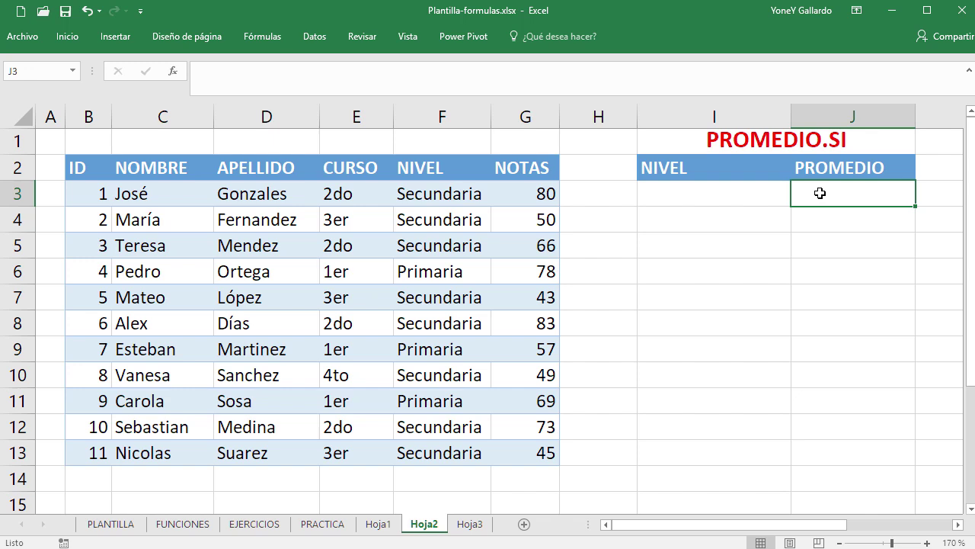
pyautogui.write('=')
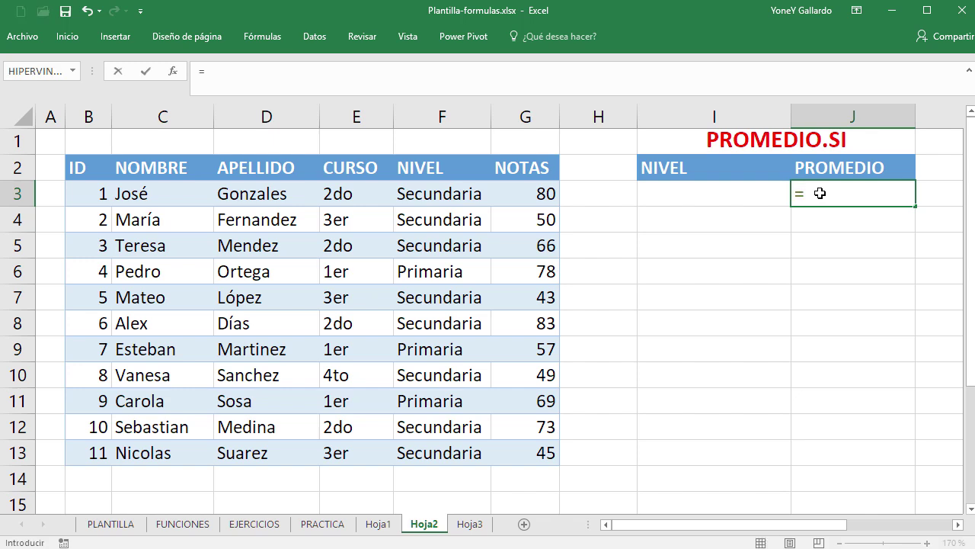
pyautogui.write('PROME')
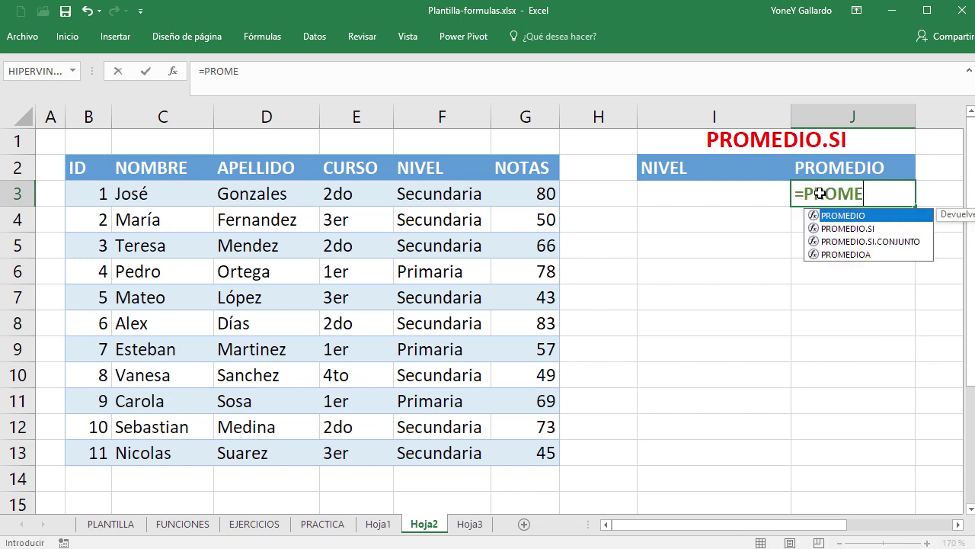
pyautogui.write('DIO.SI')
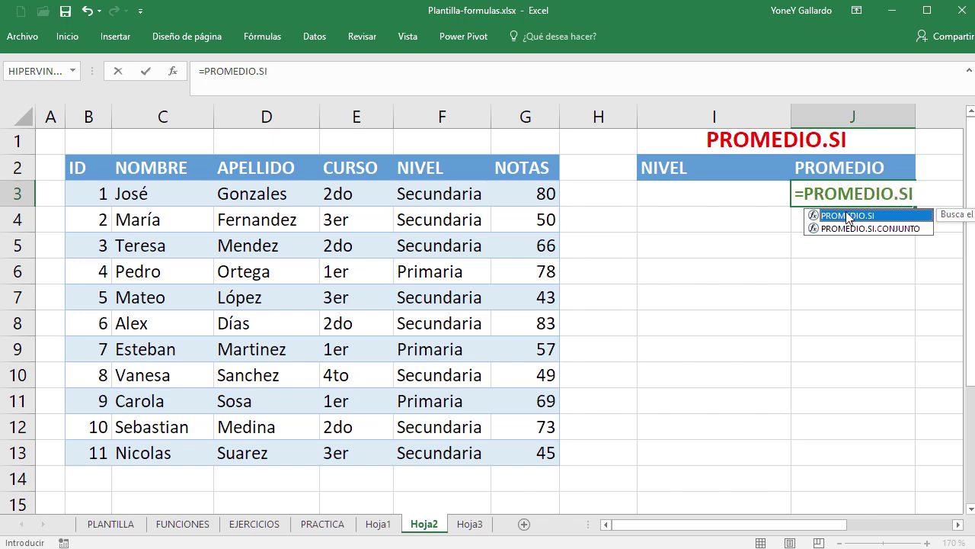
pyautogui.doubleClick(848, 216)
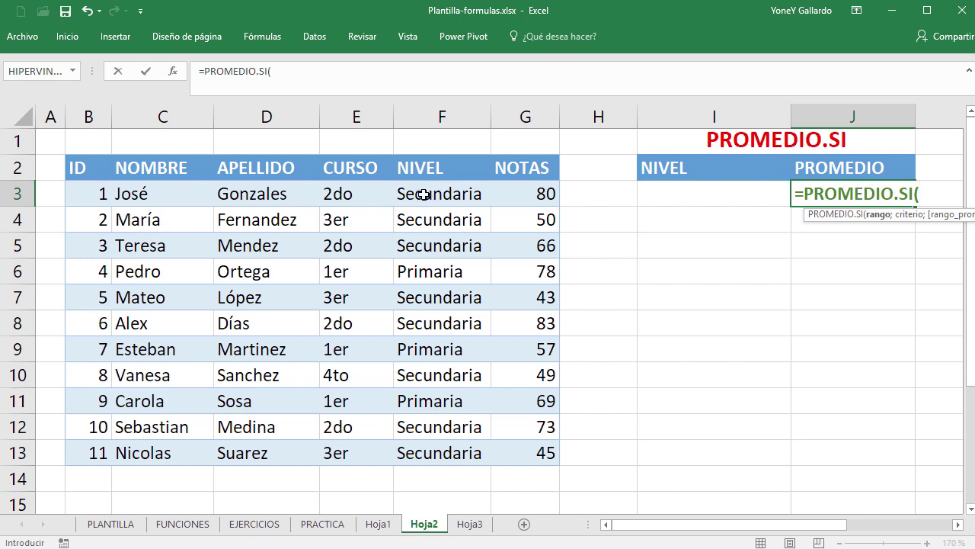
pyautogui.moveTo(424, 194); pyautogui.dragTo(442, 453)
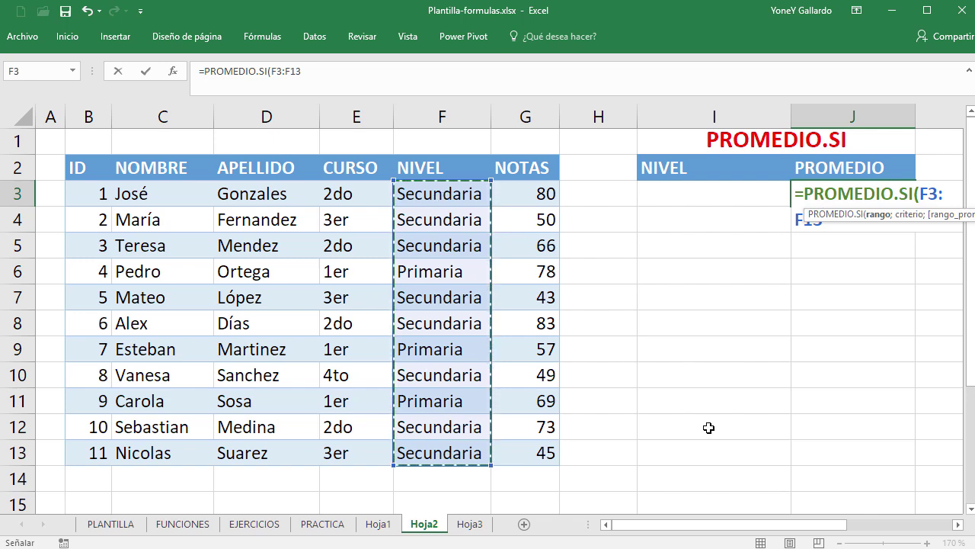
pyautogui.write(';')
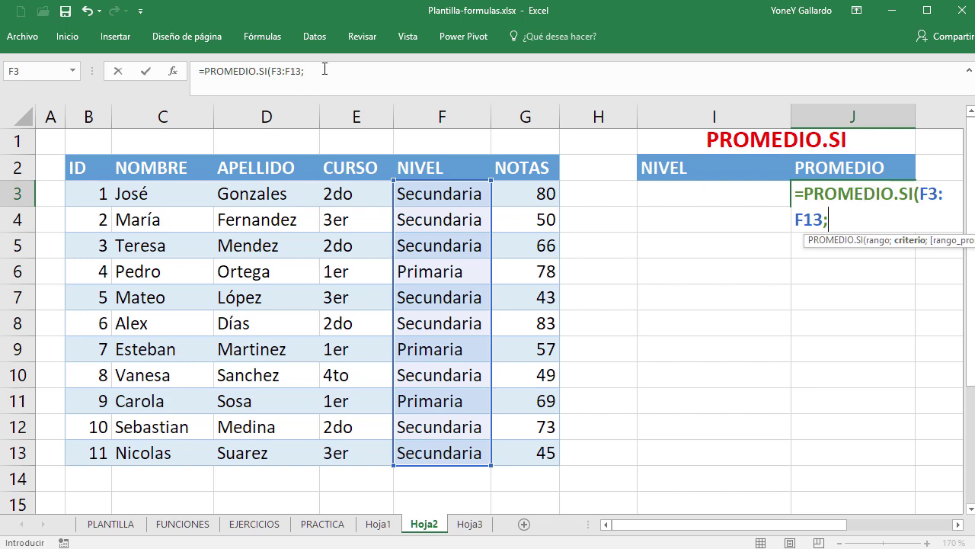
# Complete J3 as =PROMEDIO.SI(F3:F13;I3;G3:G13)
pyautogui.click(705, 195)
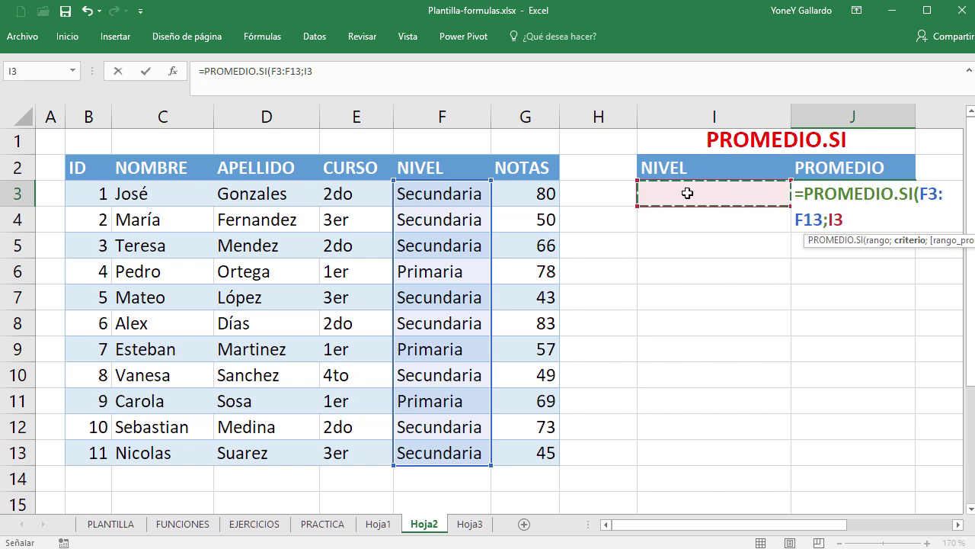
pyautogui.write(';')
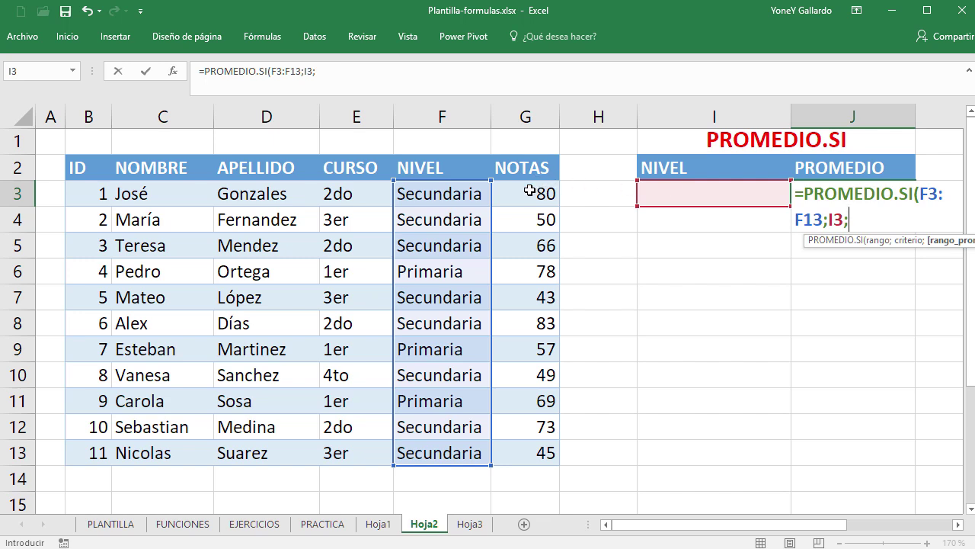
pyautogui.moveTo(538, 194); pyautogui.dragTo(520, 462)
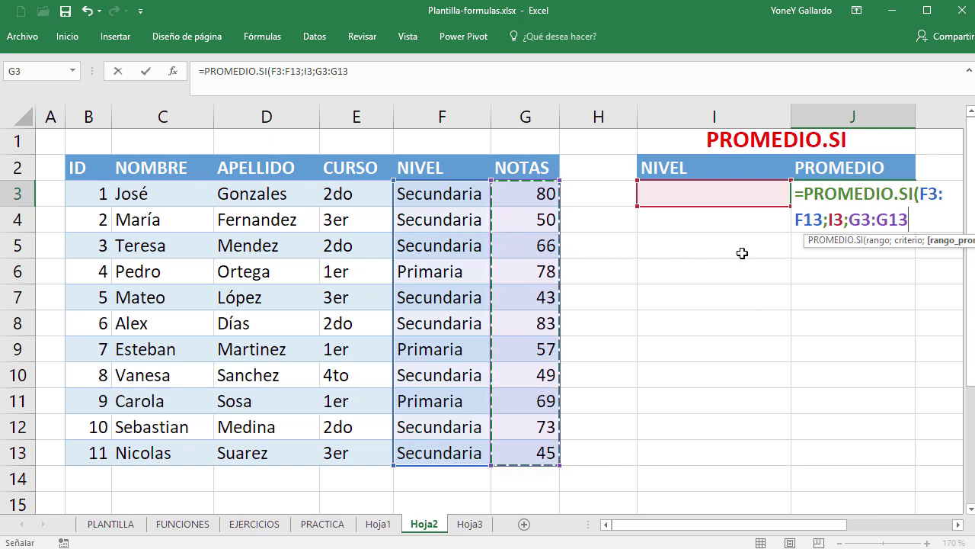
pyautogui.press('Return')
pyautogui.click(864, 193)
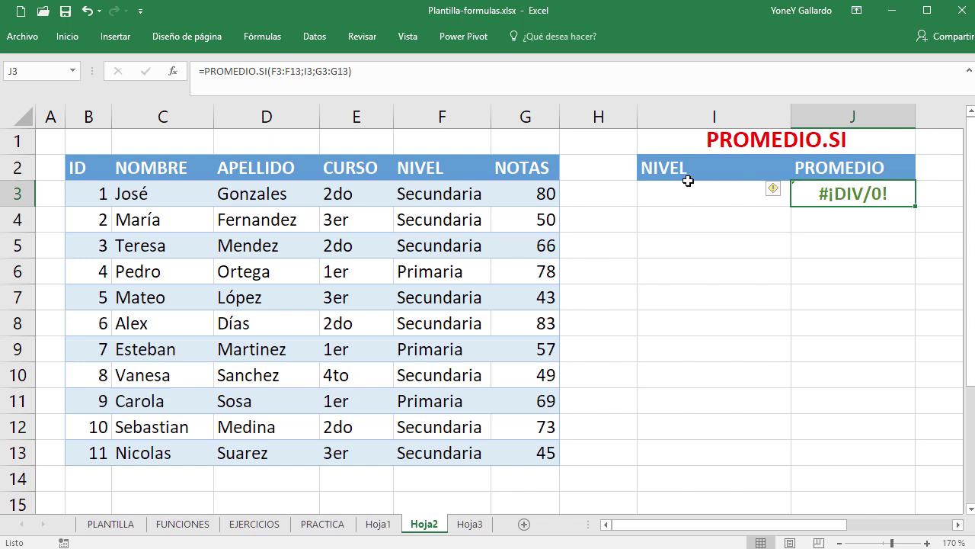
# Type Primaria in I3 and confirm J3 shows 68
pyautogui.click(708, 193)
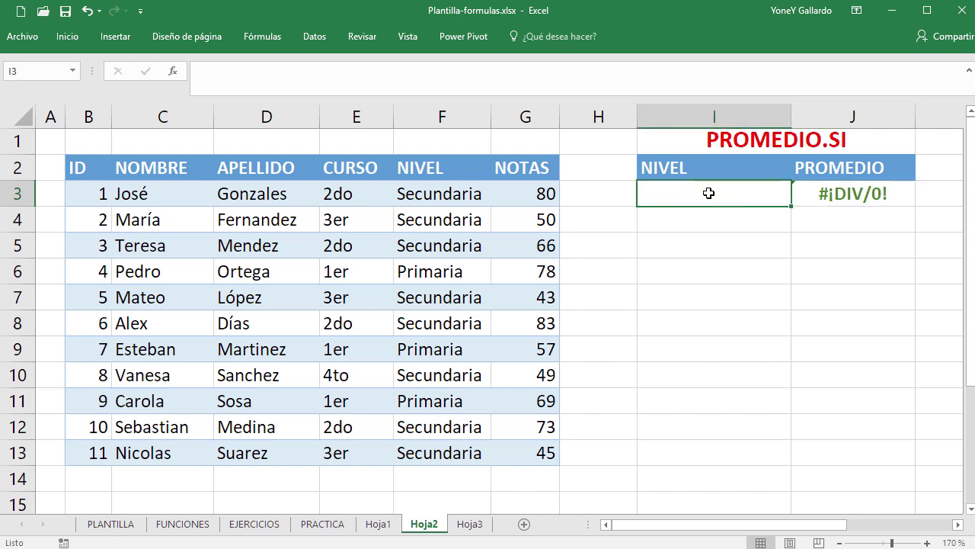
pyautogui.write('Primaria')
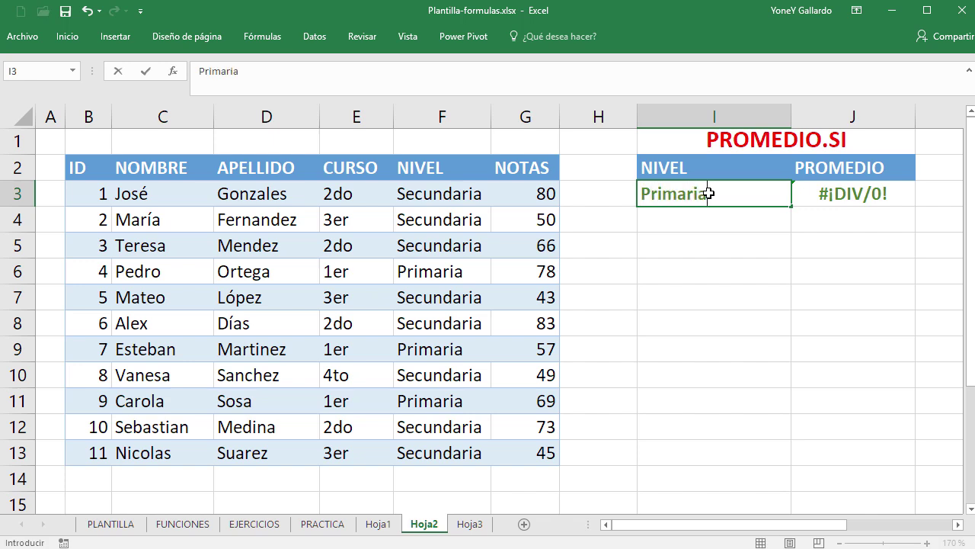
pyautogui.press('Return')
pyautogui.click(869, 200)
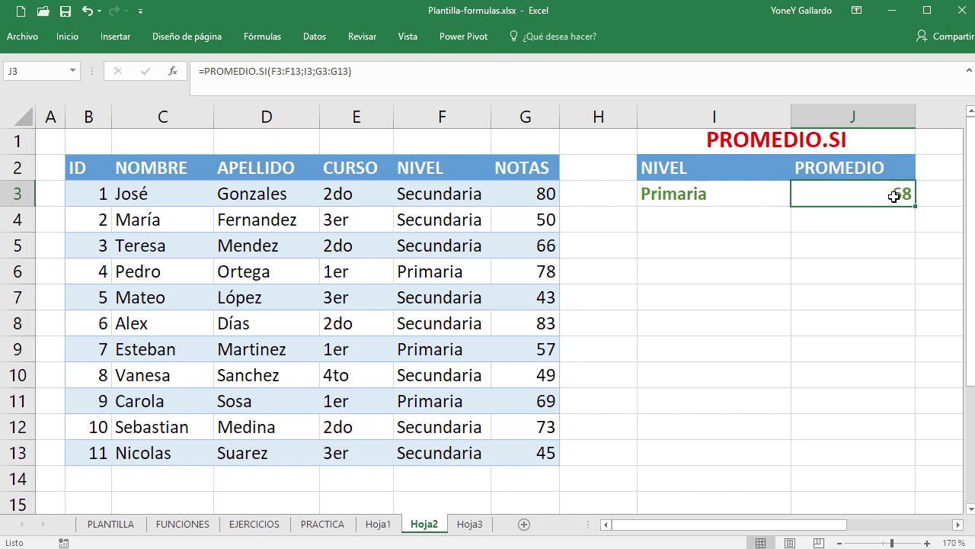
pyautogui.click(528, 480)
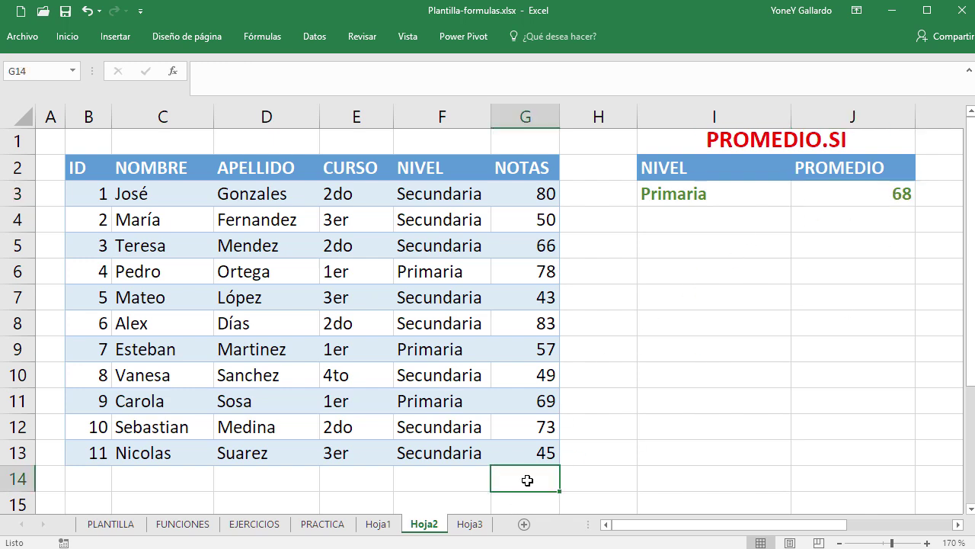
# In I7, enter =PROMEDIO of G6, G9 and G11 as a 68 check
pyautogui.click(670, 305)
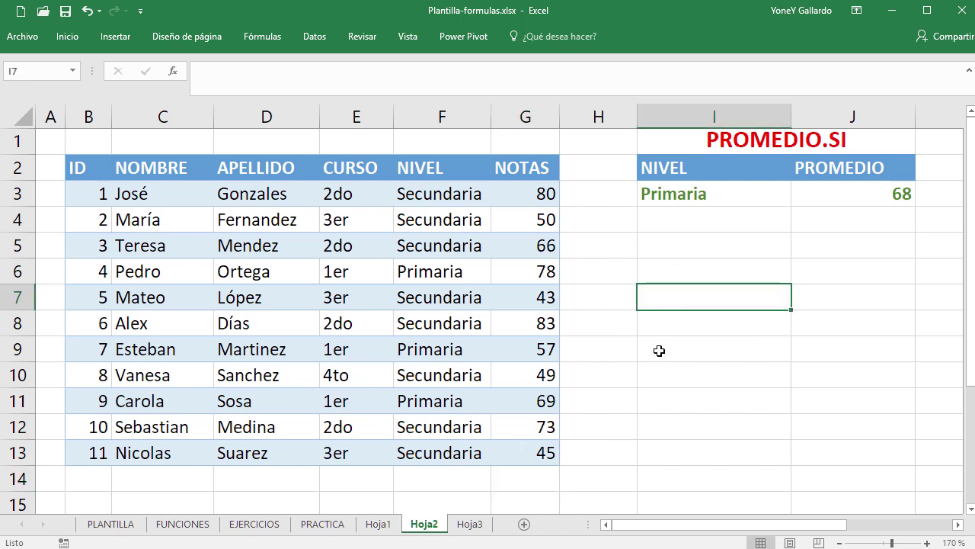
pyautogui.write('=promed')
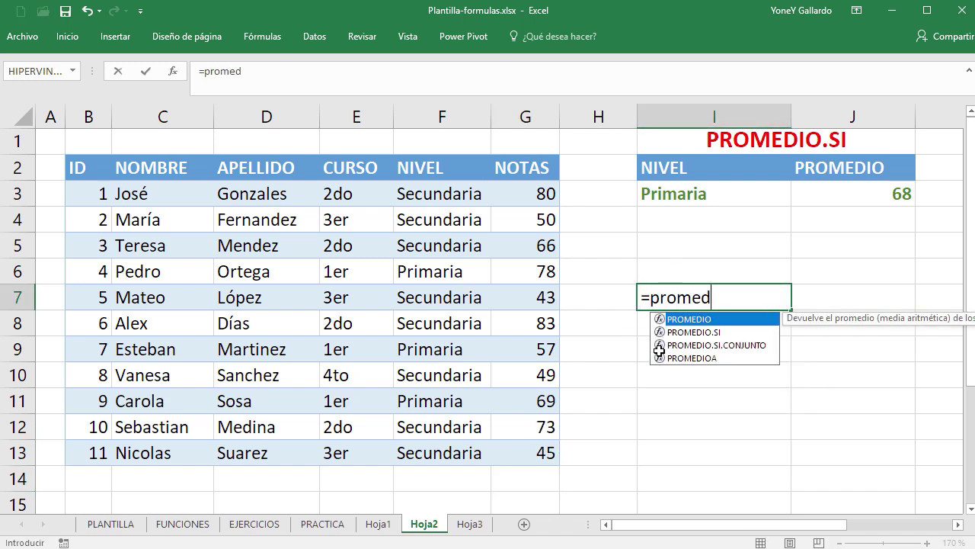
pyautogui.doubleClick(683, 320)
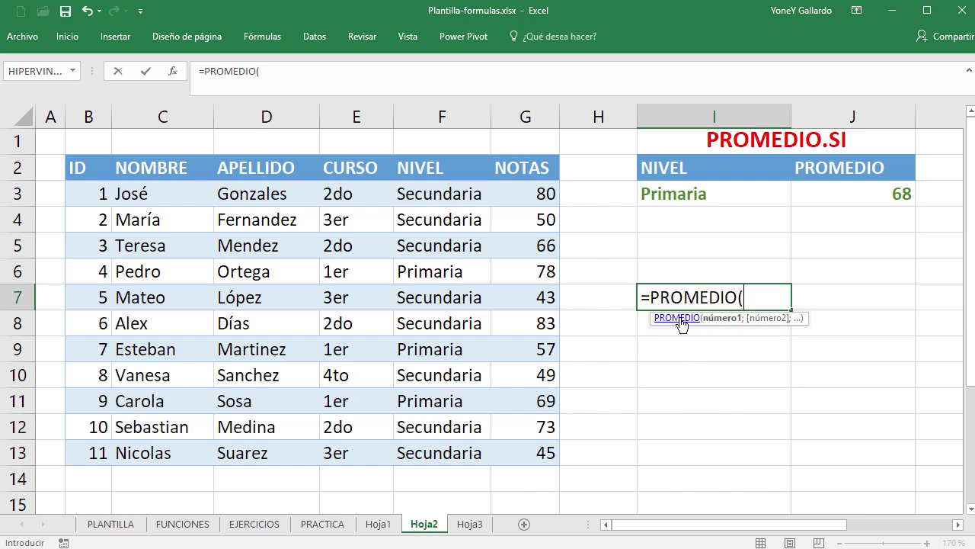
pyautogui.click(531, 271)
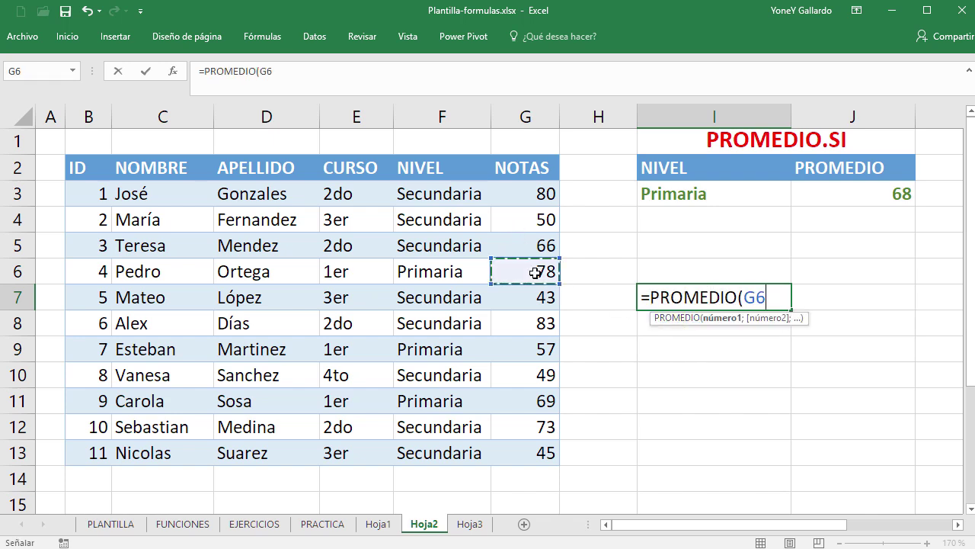
pyautogui.keyDown('ctrl'); pyautogui.click(532, 349); pyautogui.keyUp('ctrl')
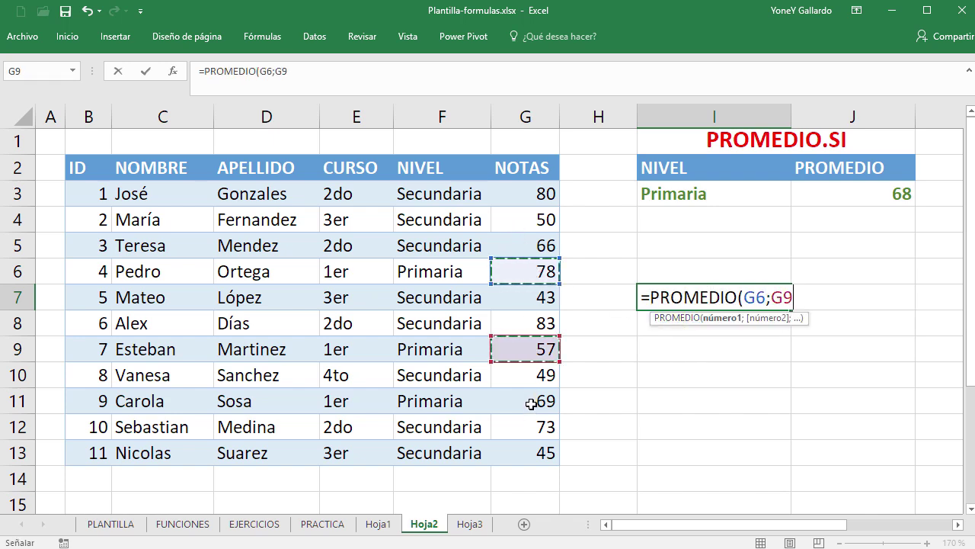
pyautogui.keyDown('ctrl'); pyautogui.click(532, 402); pyautogui.keyUp('ctrl')
pyautogui.press('Return')
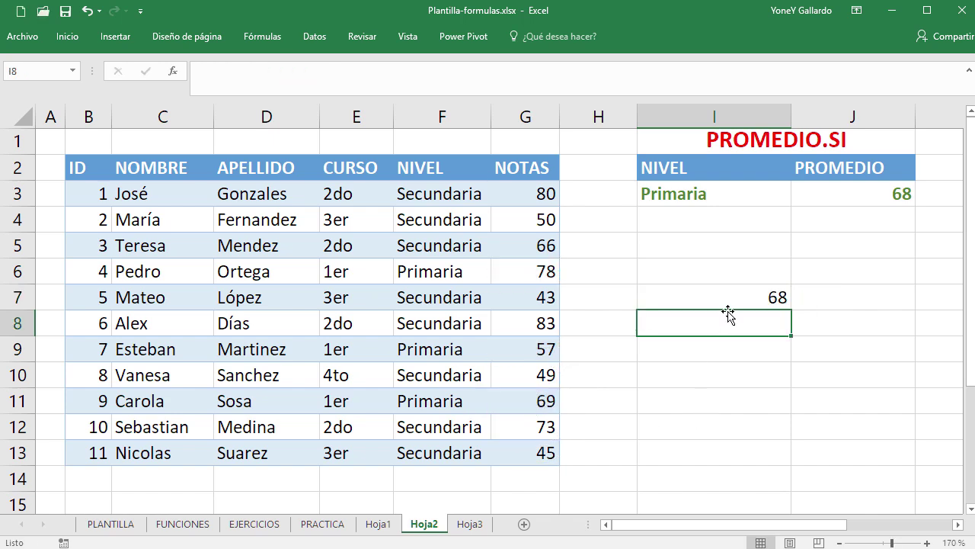
# Clear the I7 check and set I3 to Secundaria, giving 61,125 in J3
pyautogui.click(731, 298)
pyautogui.press('Delete')
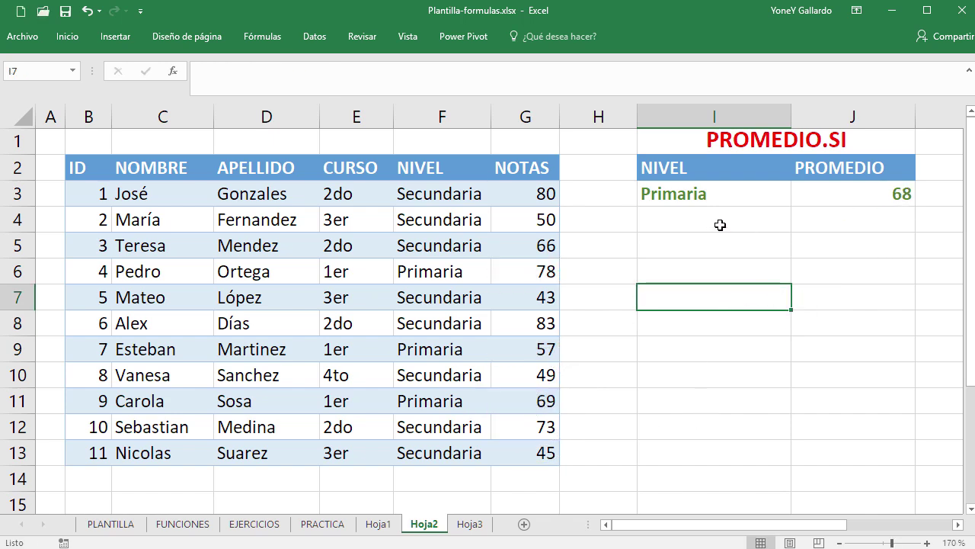
pyautogui.click(709, 197)
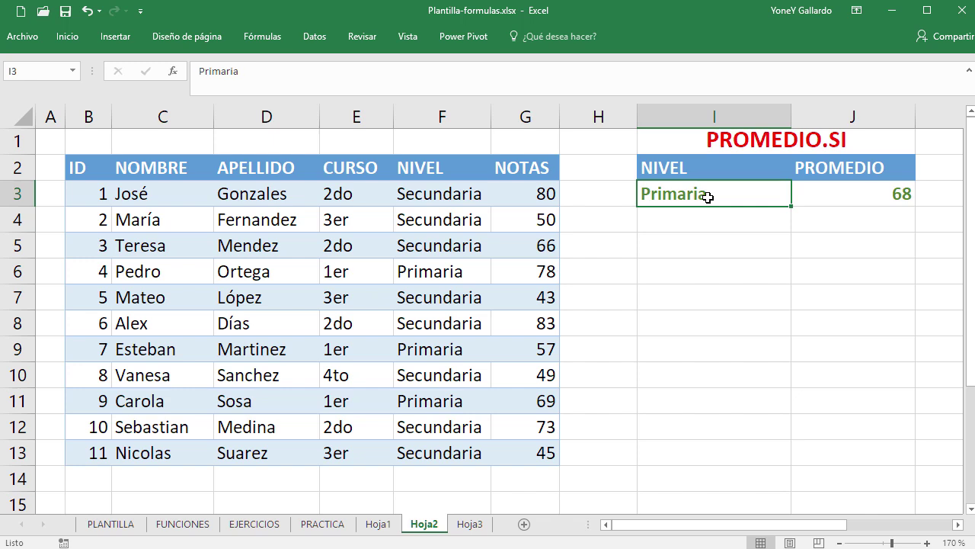
pyautogui.write('Secundaria')
pyautogui.press('Return')
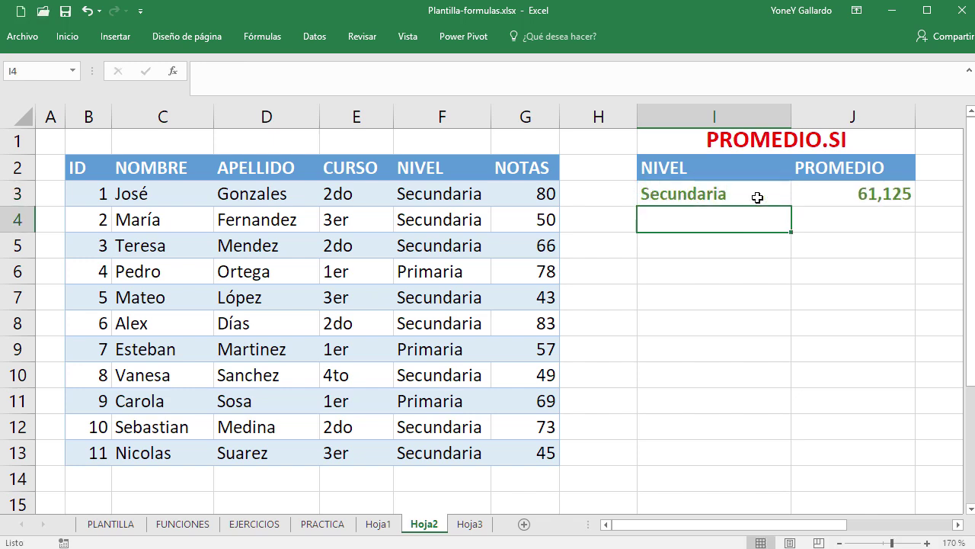
pyautogui.click(860, 190)
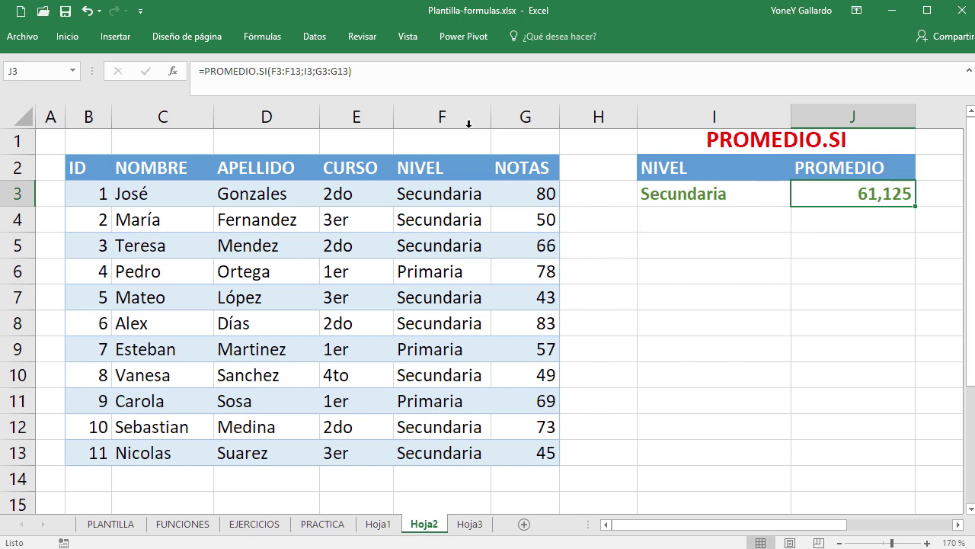
# Delete the PROMEDIO.SI formula from J3 and select I3 for clearing
pyautogui.click(739, 196)
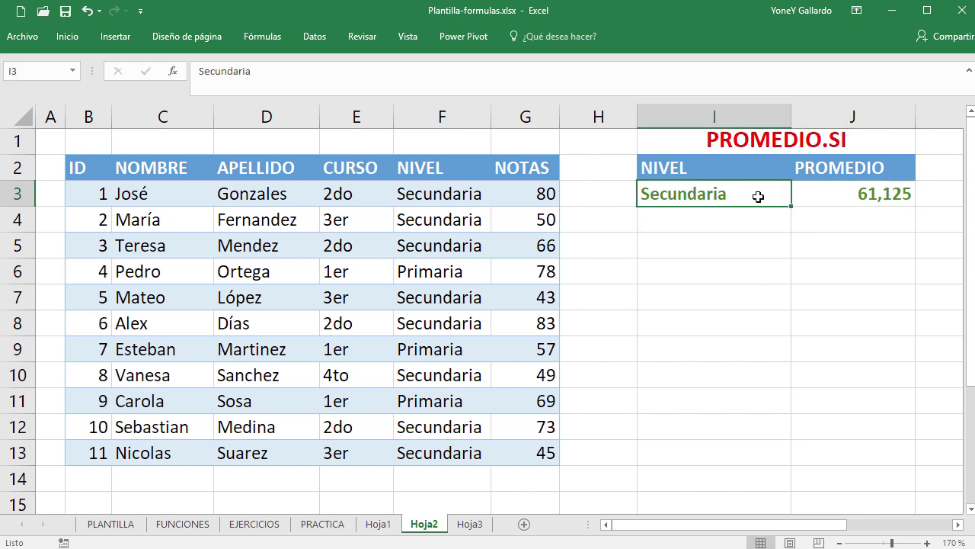
pyautogui.click(866, 192)
pyautogui.press('Delete')
pyautogui.click(748, 197)
# Clear Secundaria from I3 and search Insertar función for 'promedi' from J3
pyautogui.press('Delete')
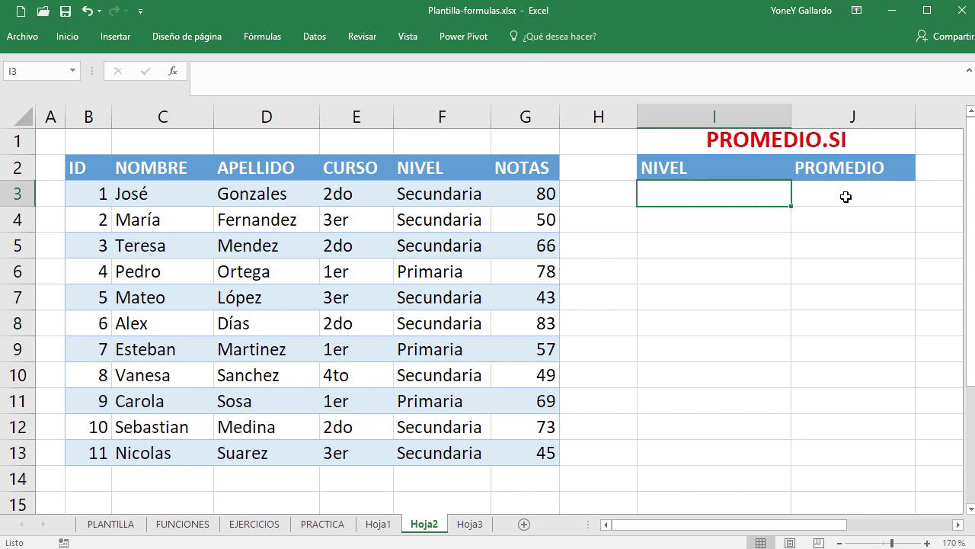
pyautogui.click(844, 196)
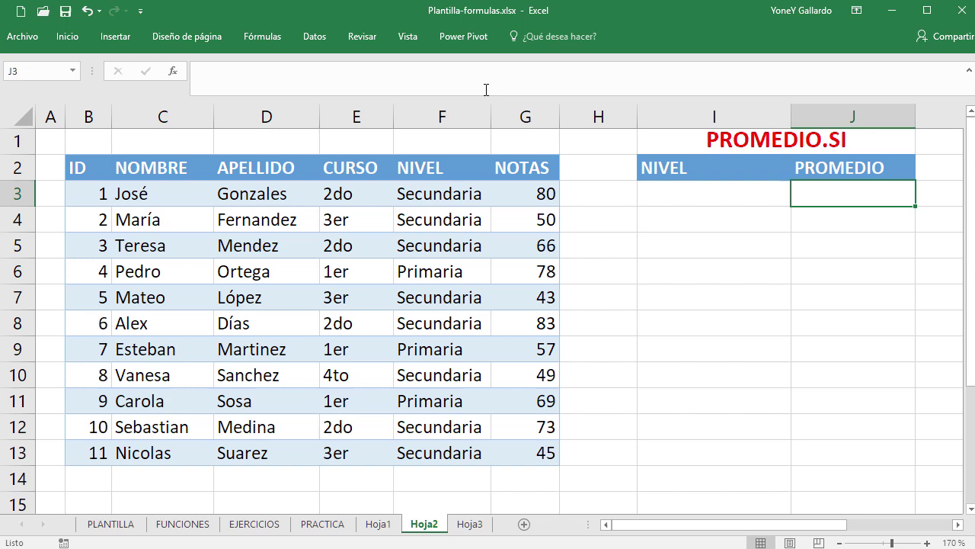
pyautogui.click(174, 73)
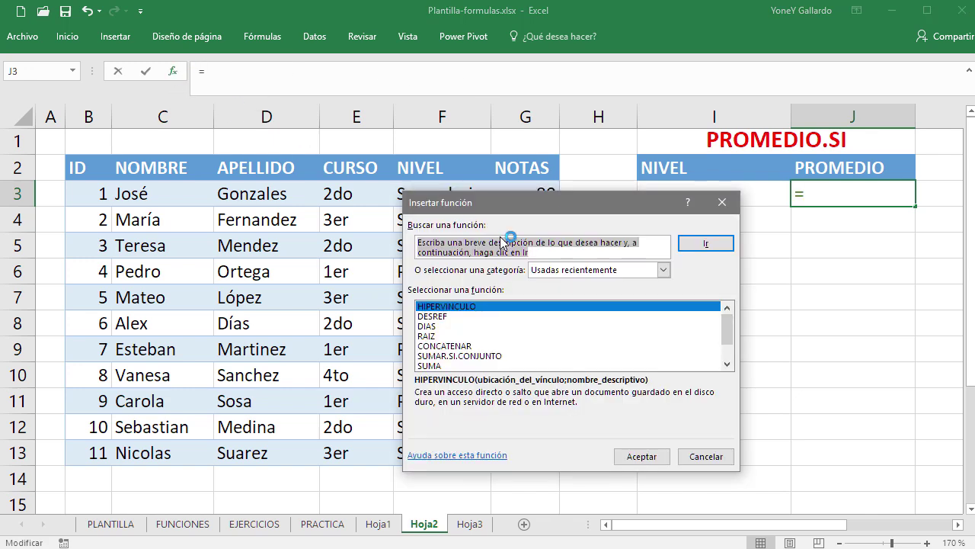
pyautogui.write('prome')
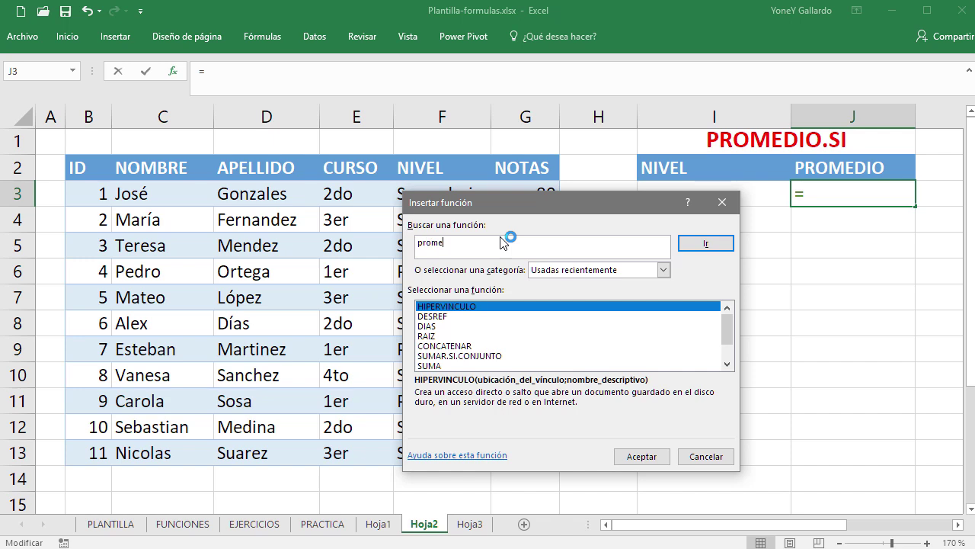
pyautogui.write('dio.s')
pyautogui.press('Return')
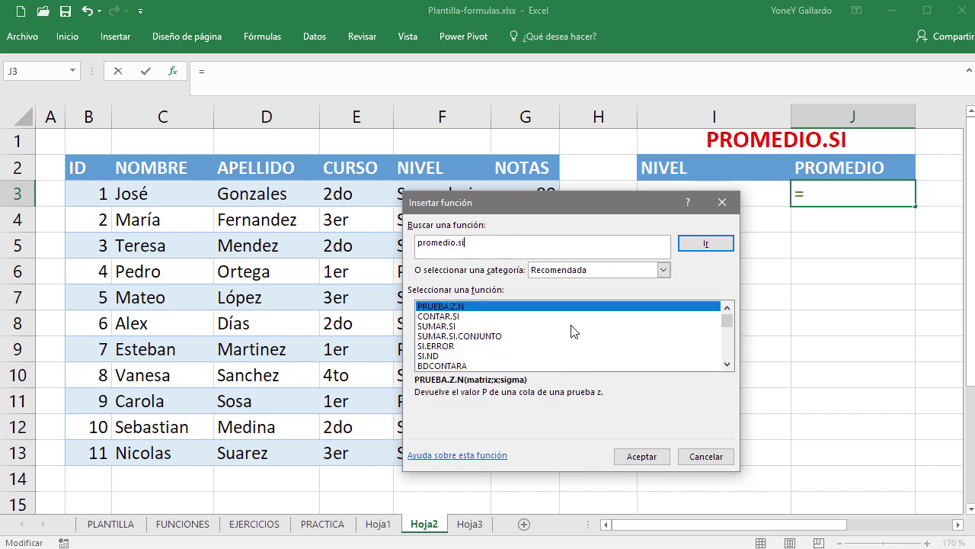
# Filter to the statistical category and choose PROMEDIO.SI
pyautogui.click(663, 271)
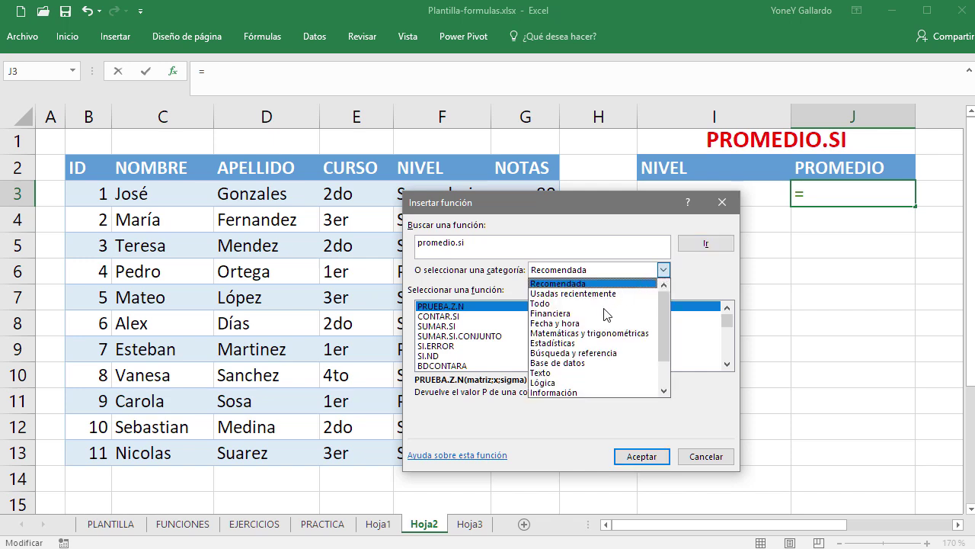
pyautogui.click(570, 344)
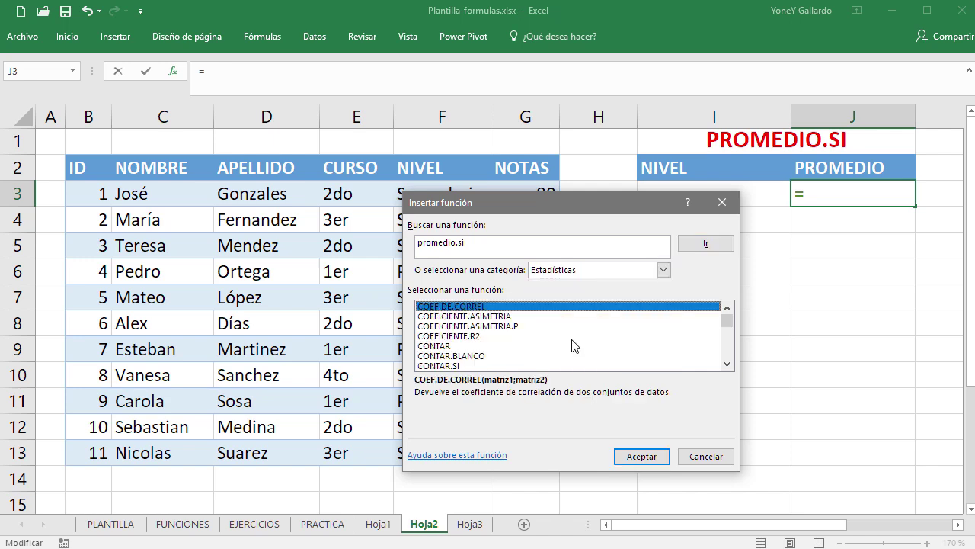
pyautogui.click(459, 336)
pyautogui.press('p')
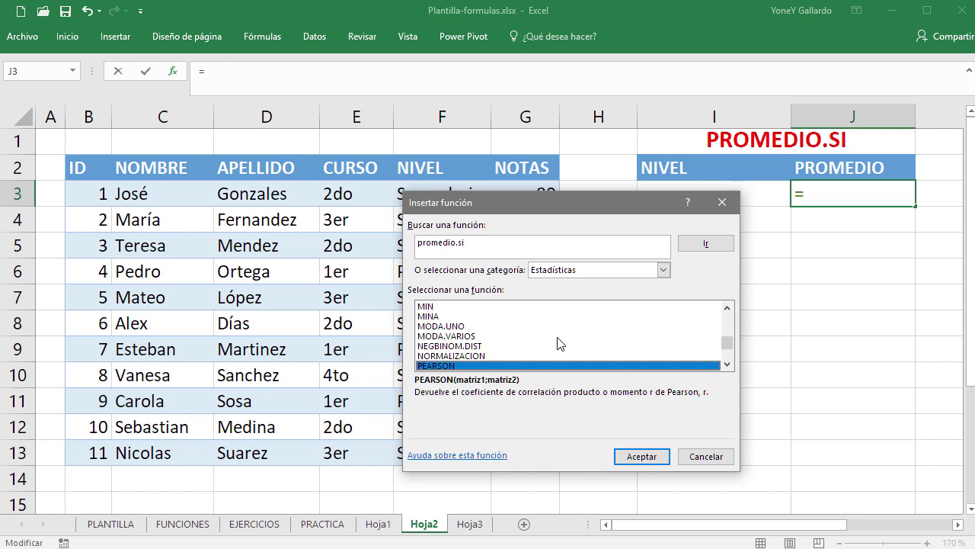
pyautogui.scroll(-2, 560, 343)
pyautogui.scroll(-2, 558, 342)
pyautogui.scroll(-2, 558, 343)
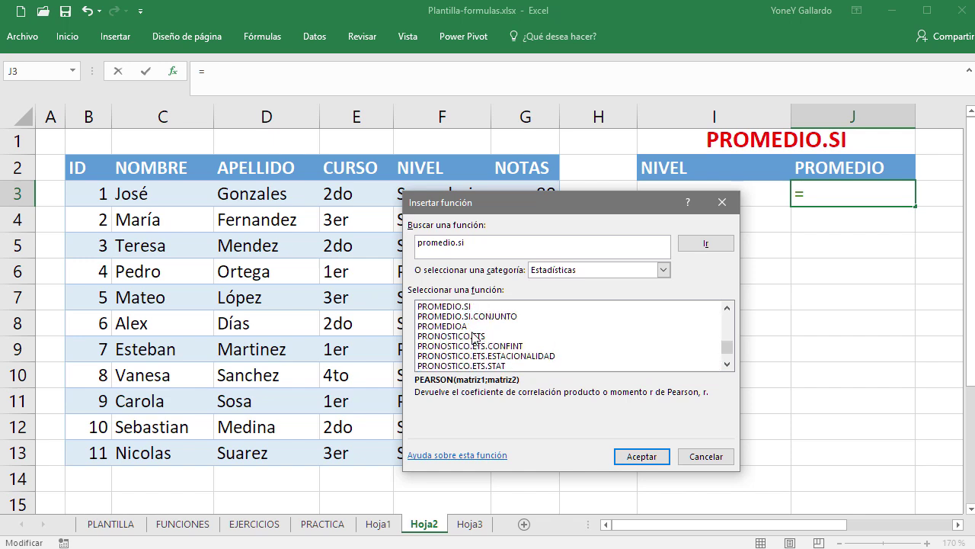
pyautogui.click(456, 307)
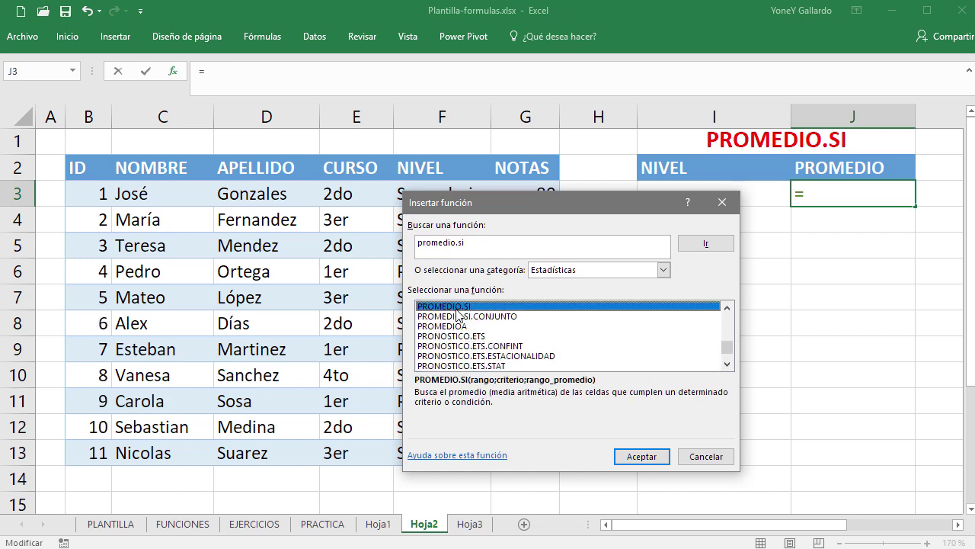
pyautogui.click(634, 456)
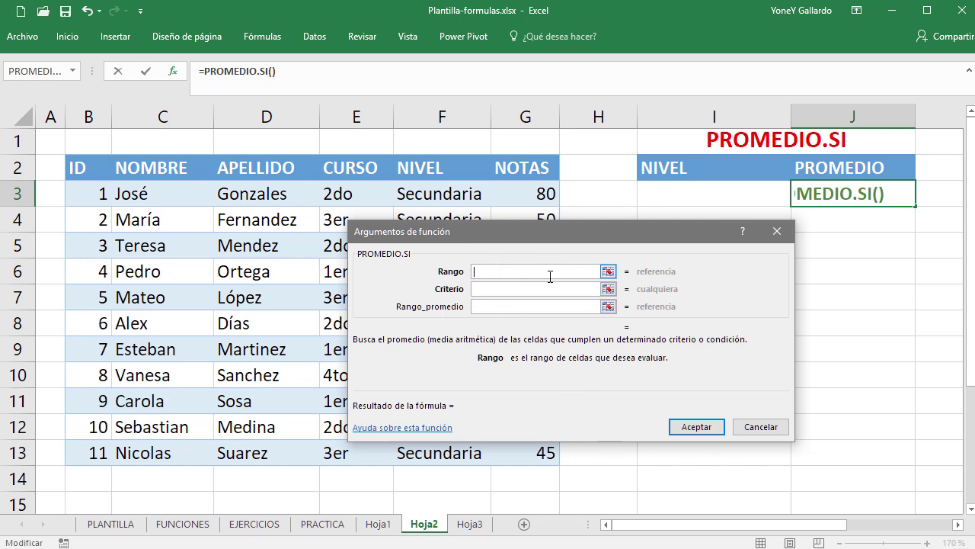
# Set the Rango argument to the NIVEL cells F3:F13
pyautogui.click(495, 291)
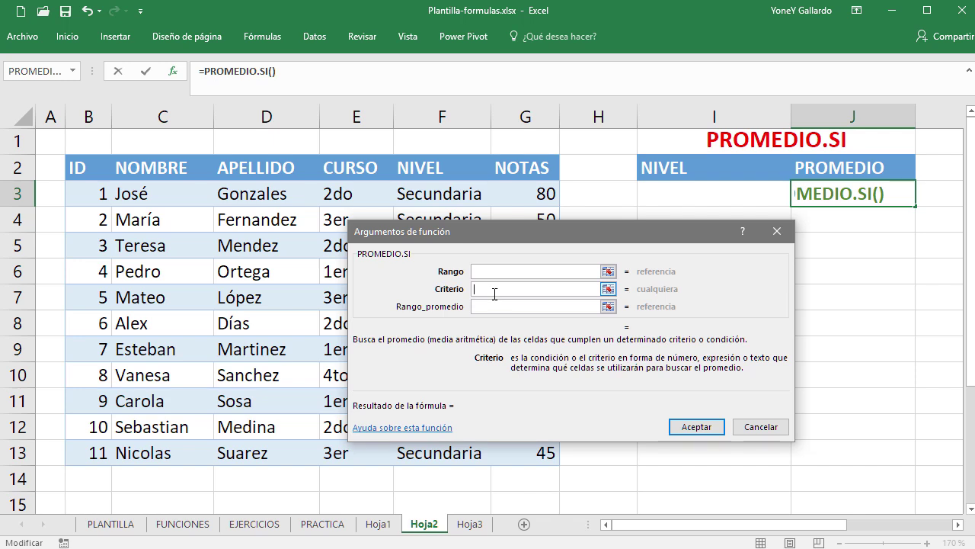
pyautogui.click(499, 306)
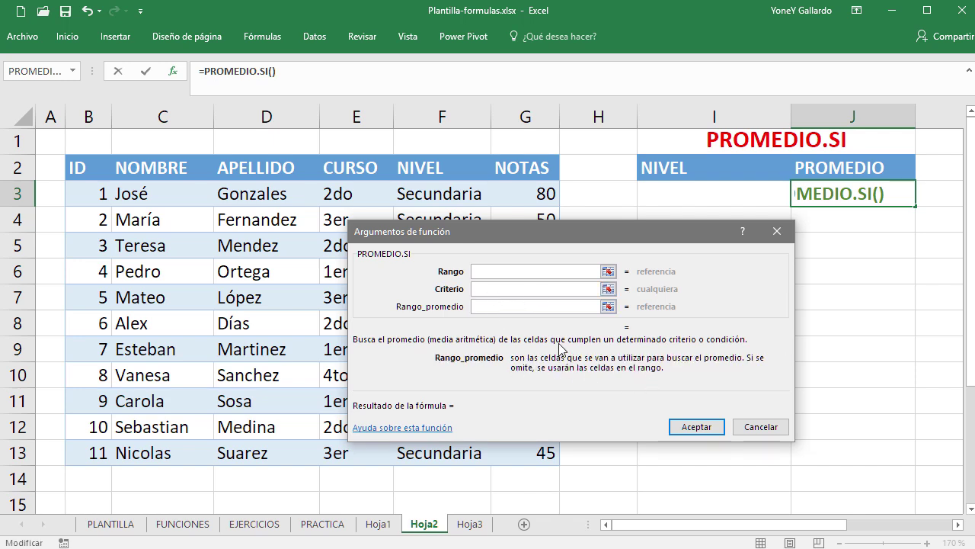
pyautogui.click(494, 274)
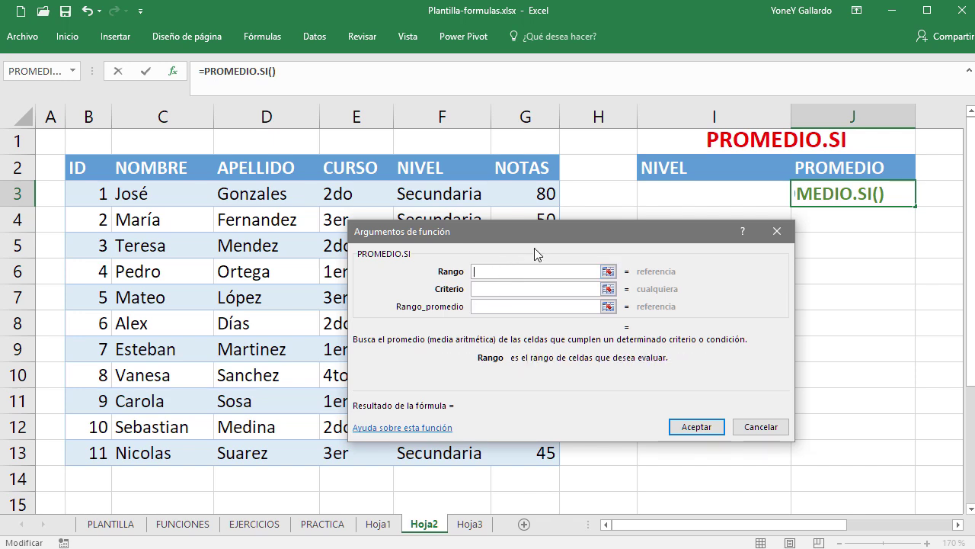
pyautogui.moveTo(548, 234); pyautogui.dragTo(768, 281)
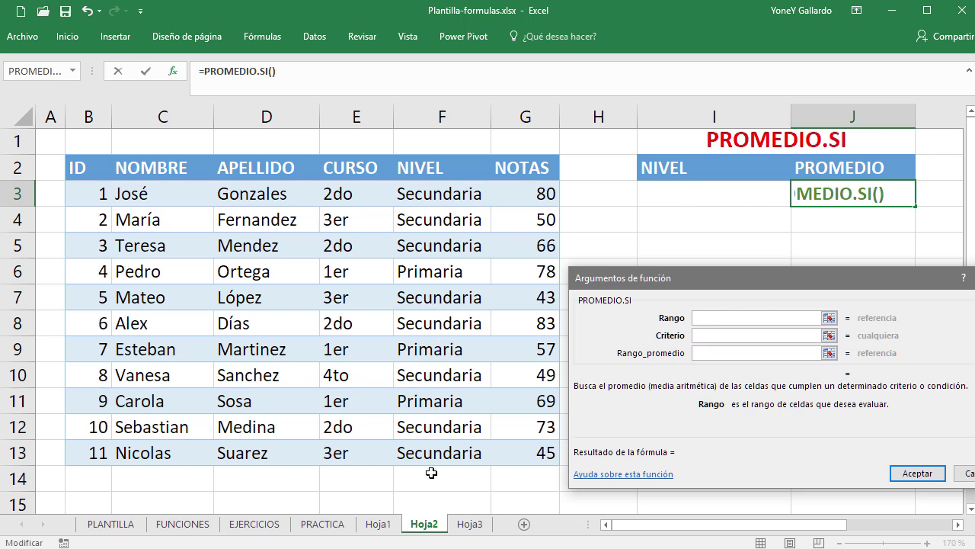
pyautogui.moveTo(435, 196); pyautogui.dragTo(434, 449)
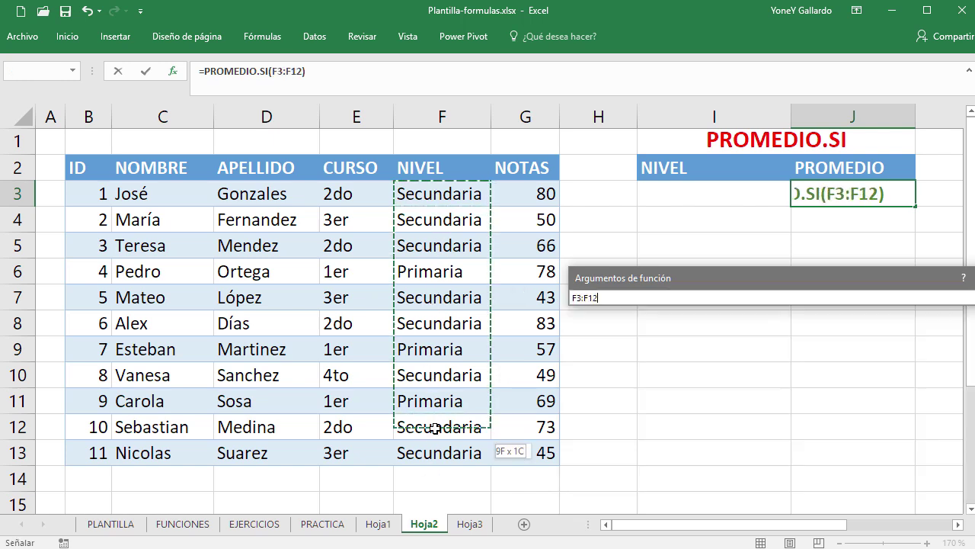
pyautogui.moveTo(898, 281); pyautogui.dragTo(856, 266)
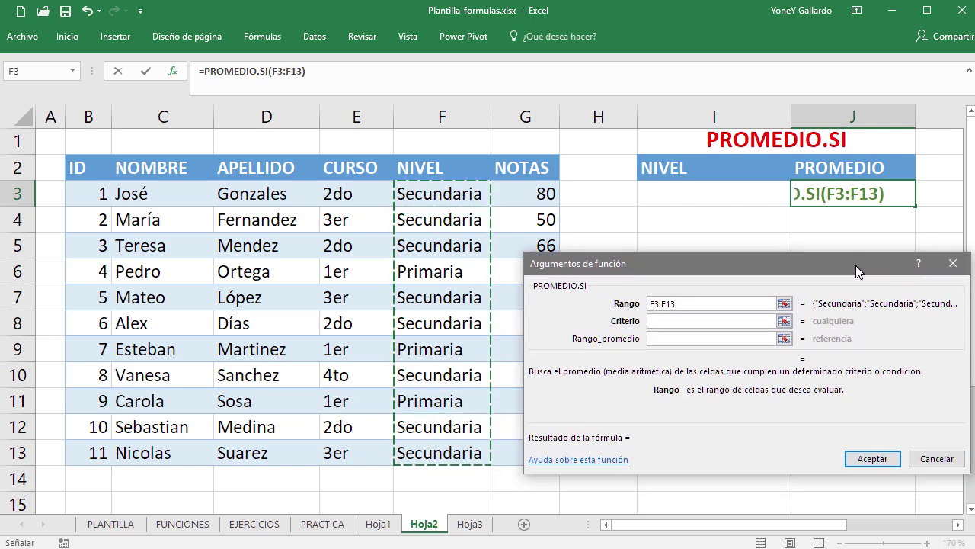
# Set Criterio to I3 and Rango_promedio to the NOTAS cells G3:G13
pyautogui.click(664, 321)
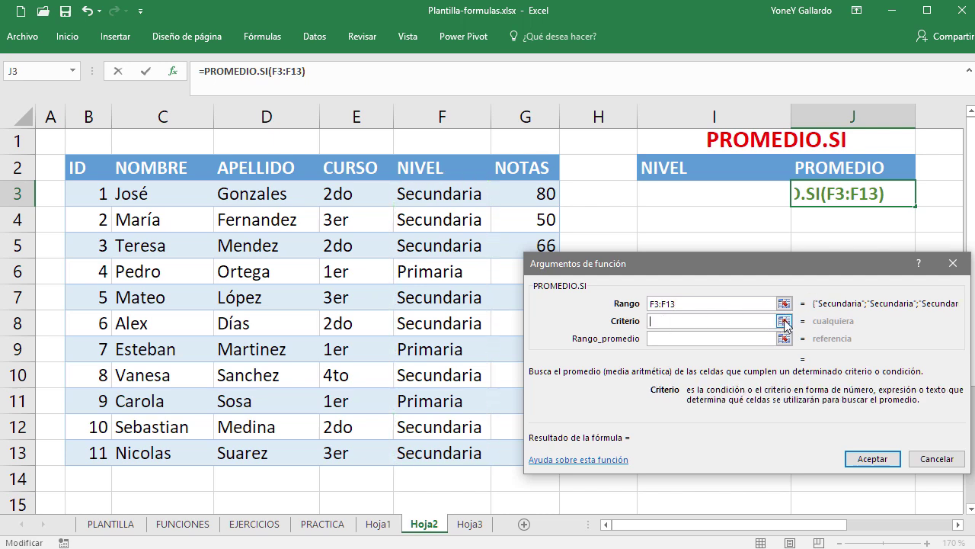
pyautogui.click(784, 321)
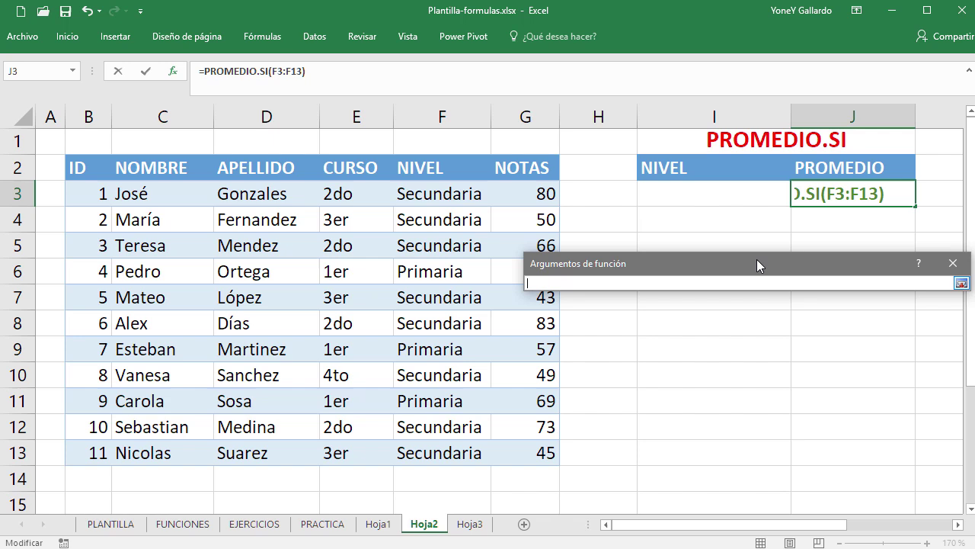
pyautogui.click(730, 196)
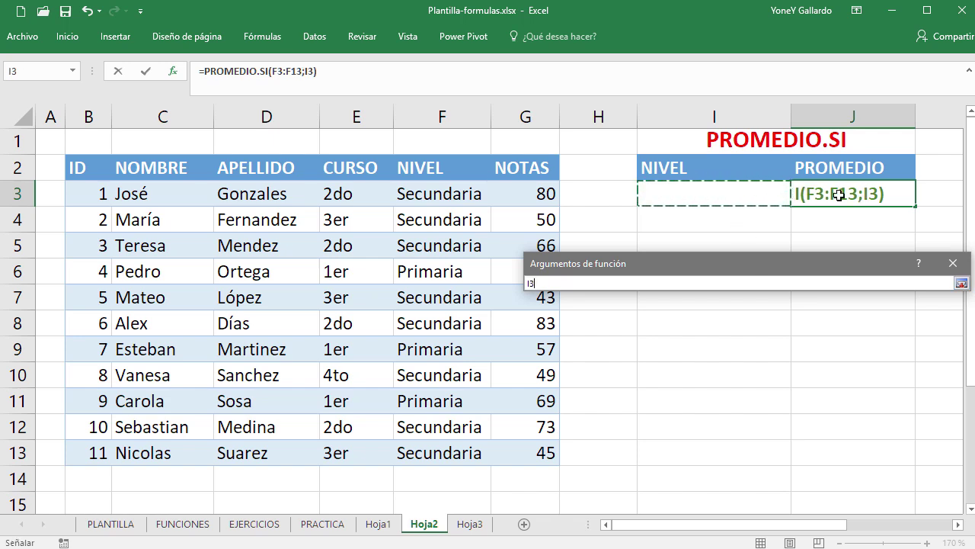
pyautogui.click(961, 283)
pyautogui.click(680, 340)
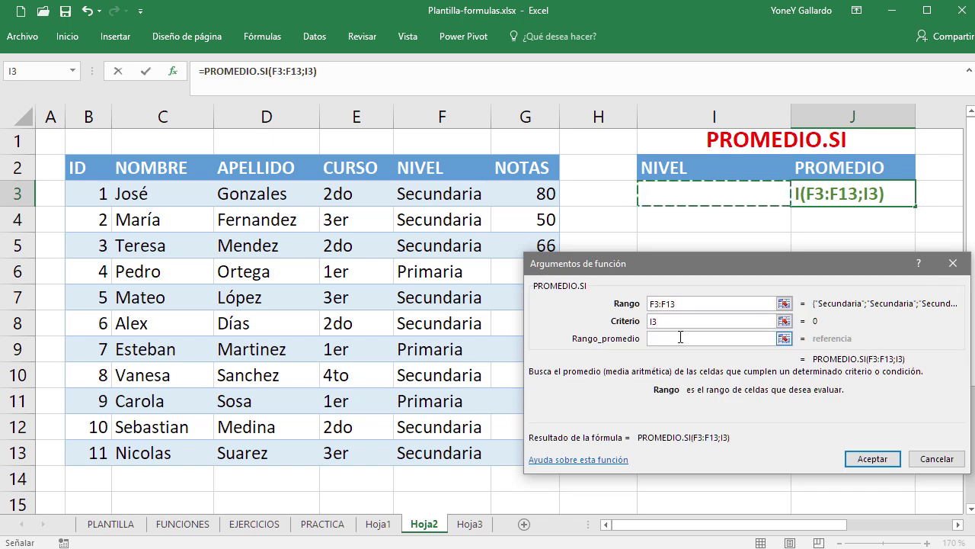
pyautogui.click(680, 337)
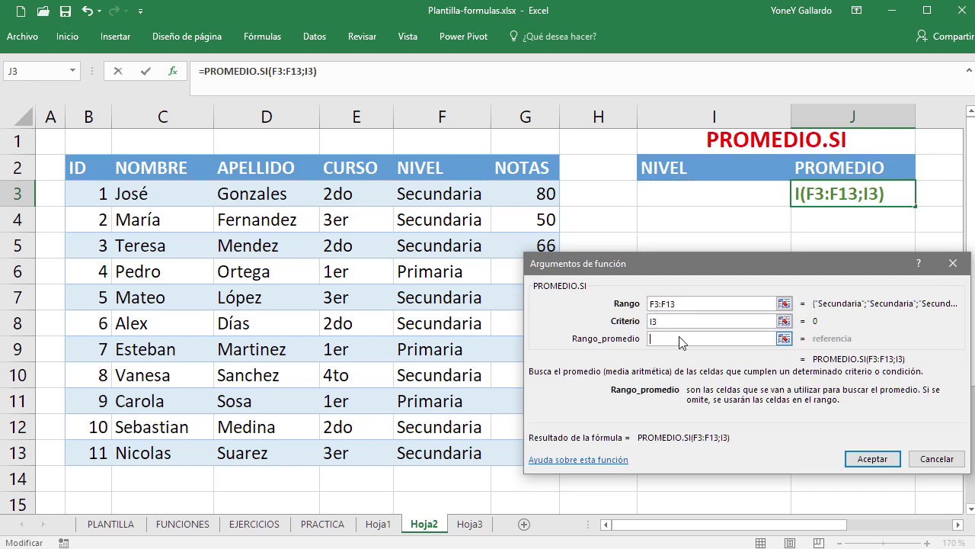
pyautogui.click(784, 339)
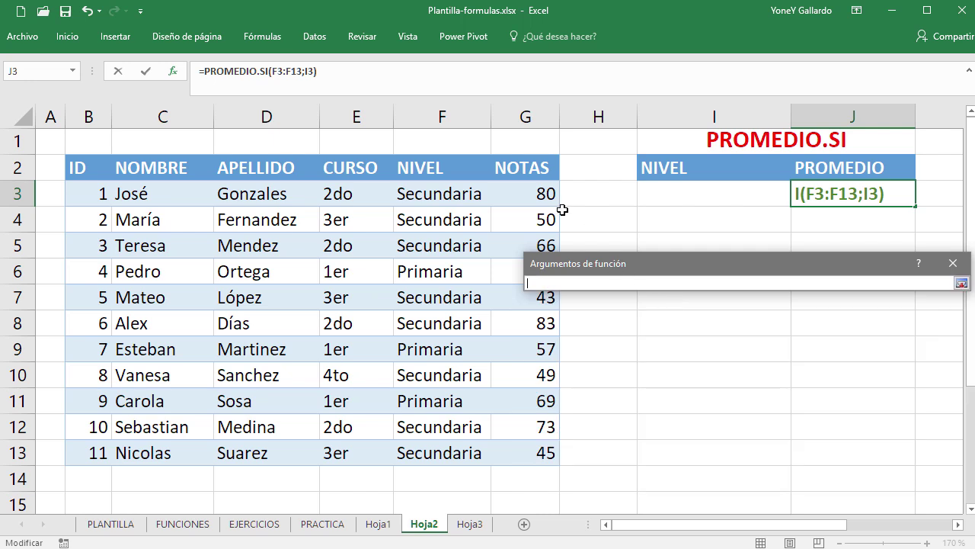
pyautogui.moveTo(544, 192); pyautogui.dragTo(549, 458)
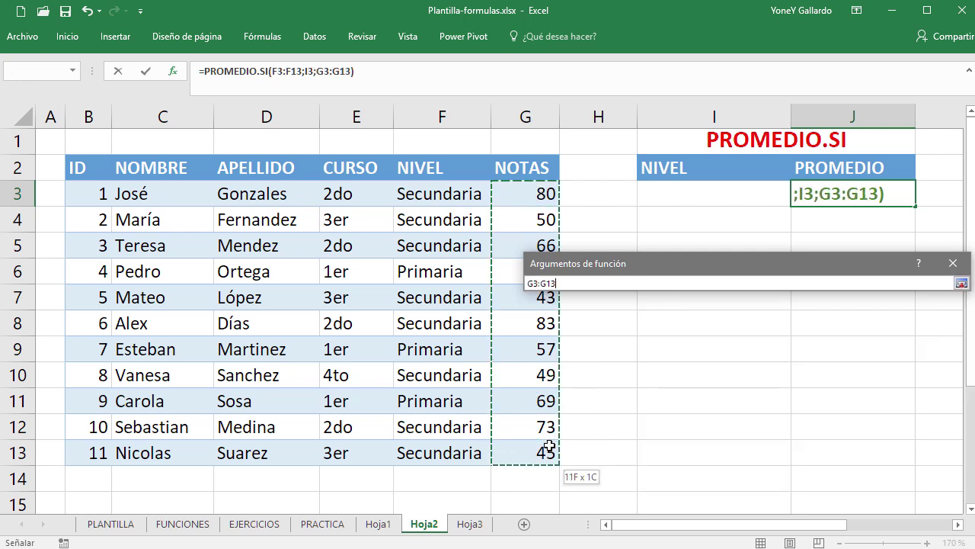
pyautogui.click(963, 285)
# Confirm the formula and enter Primaria in I3, giving 68 in J3
pyautogui.click(862, 461)
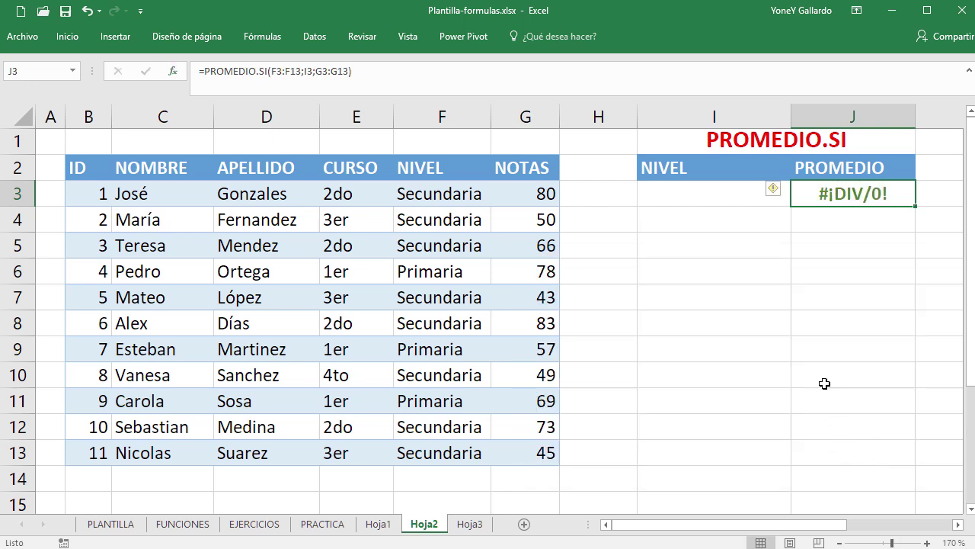
pyautogui.click(710, 201)
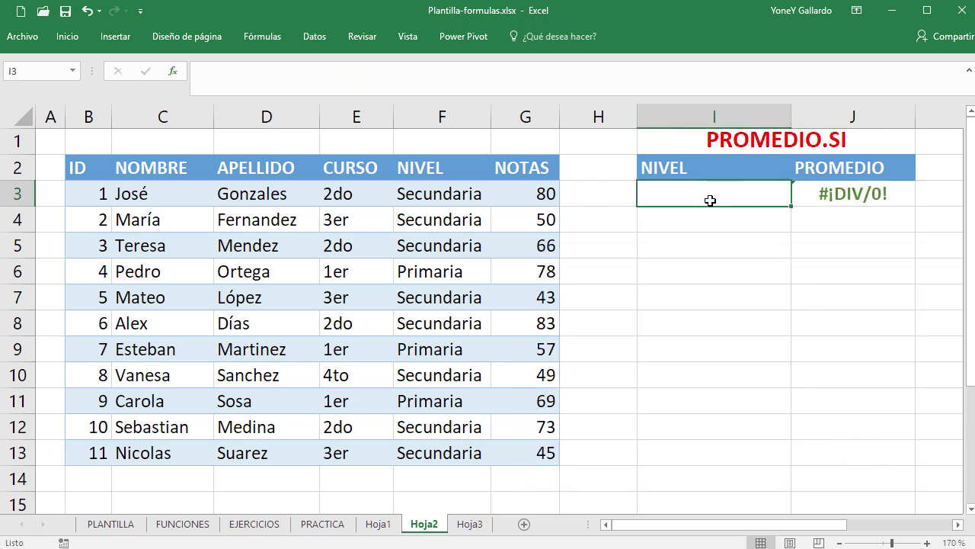
pyautogui.write('Primaria')
pyautogui.press('Return')
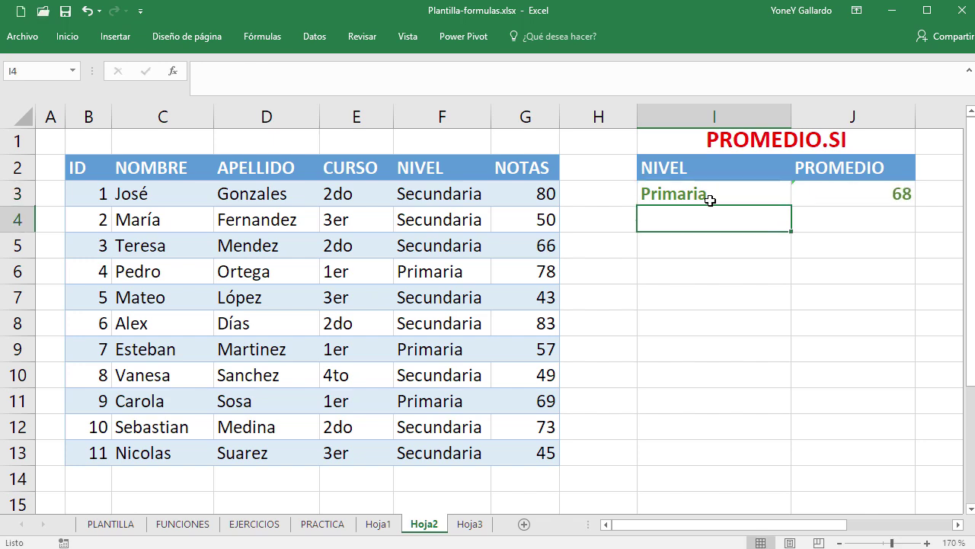
pyautogui.click(886, 191)
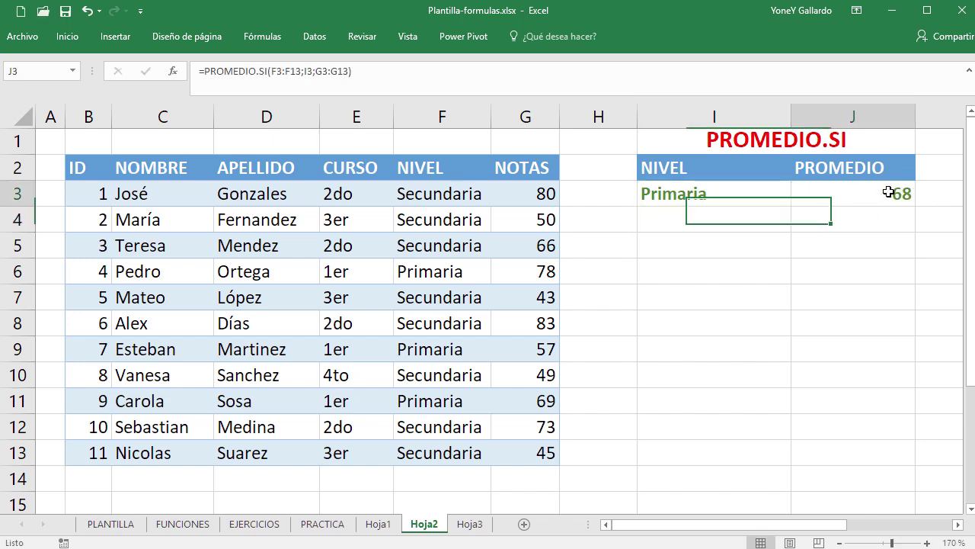
# Change I3 to Secundaria so J3 shows 61,125
pyautogui.click(746, 192)
pyautogui.write('Sec')
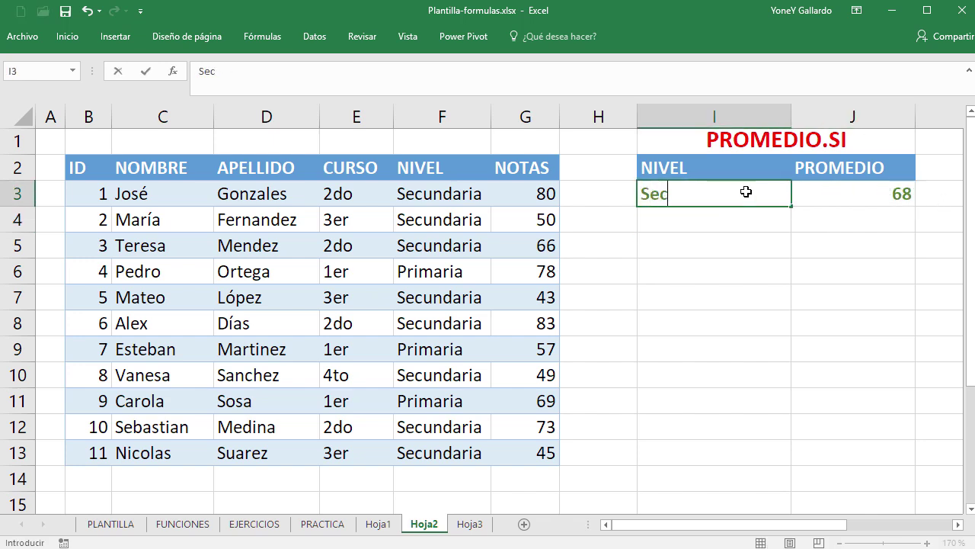
pyautogui.write('undaria')
pyautogui.press('Return')
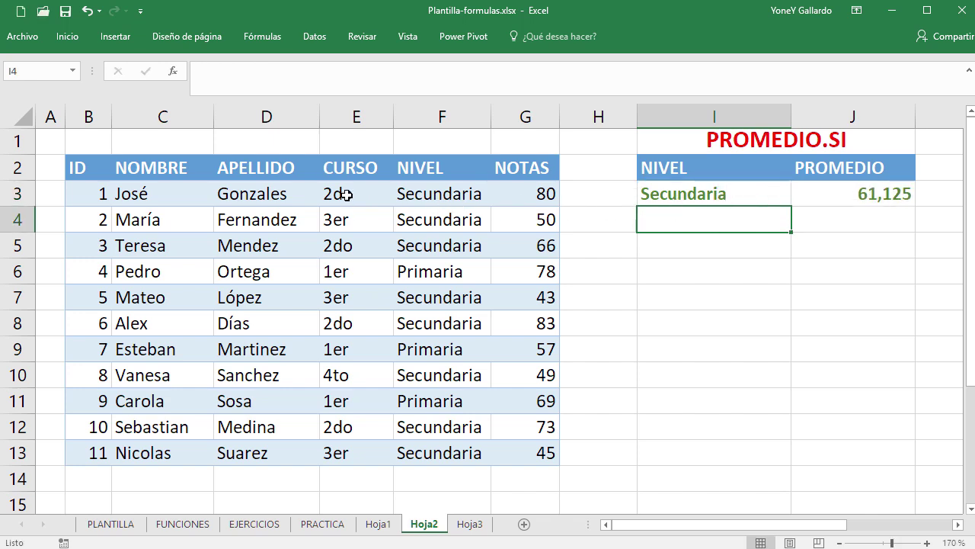
pyautogui.click(448, 195)
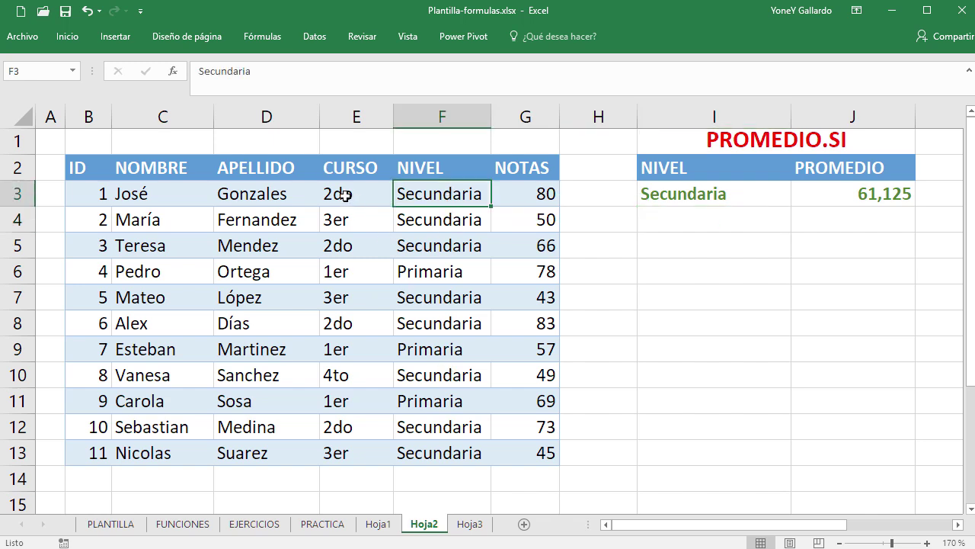
pyautogui.moveTo(343, 193); pyautogui.dragTo(342, 449)
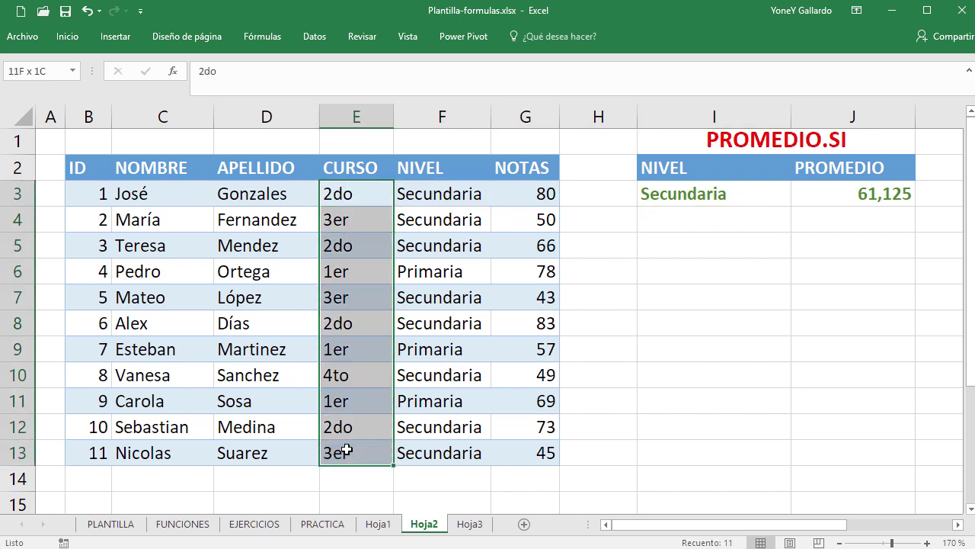
pyautogui.click(783, 341)
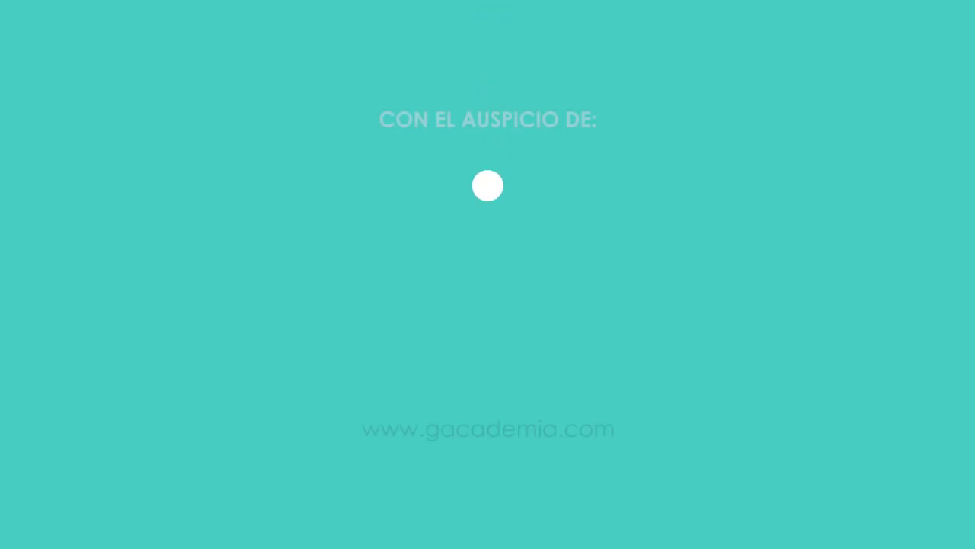